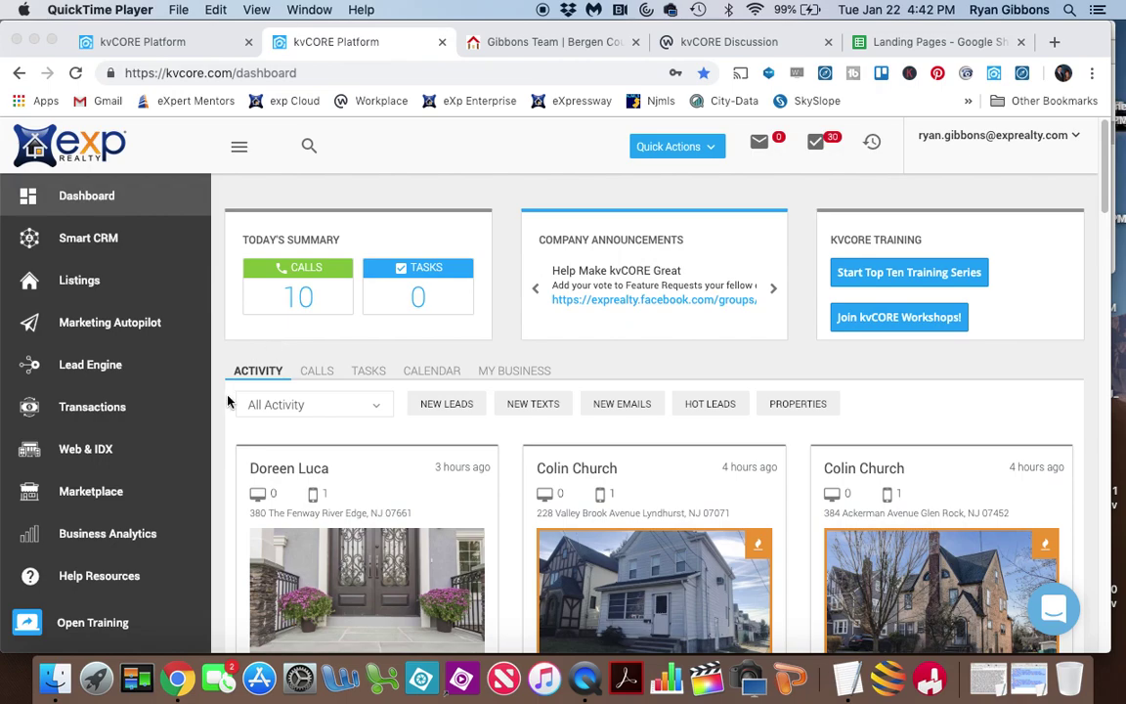
# Step: From Lead Engine, start an IDX squeeze page on the ryangibbons.exprealty.com domain
pyautogui.click(97, 371)
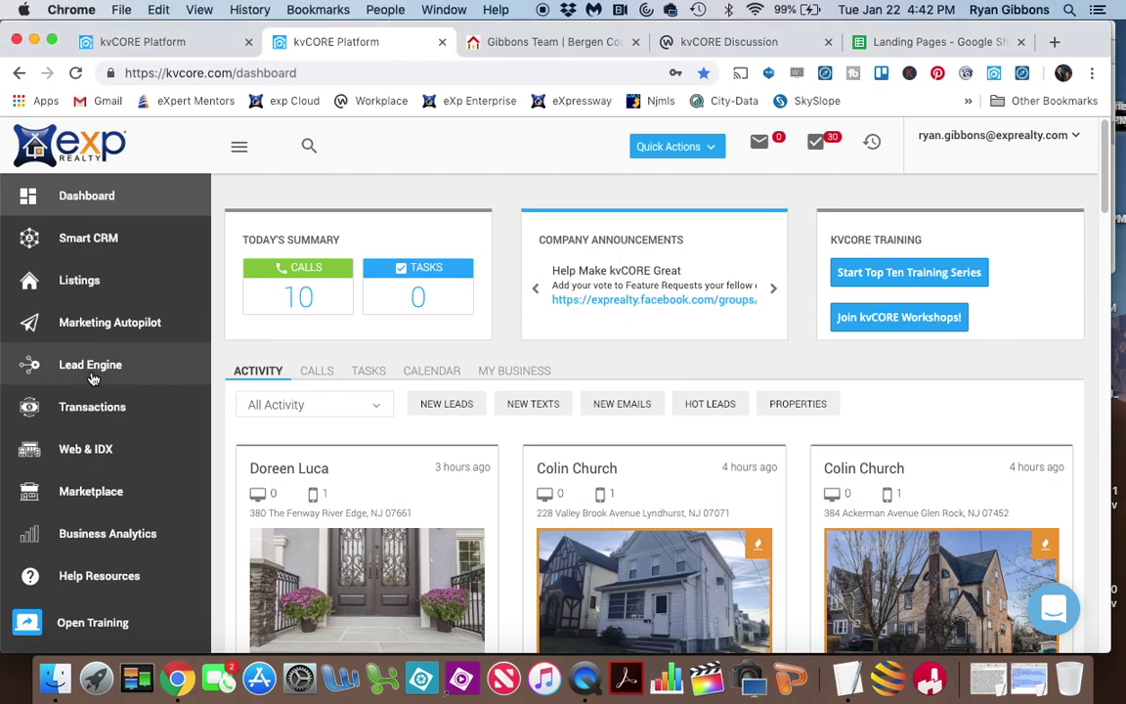
pyautogui.click(91, 369)
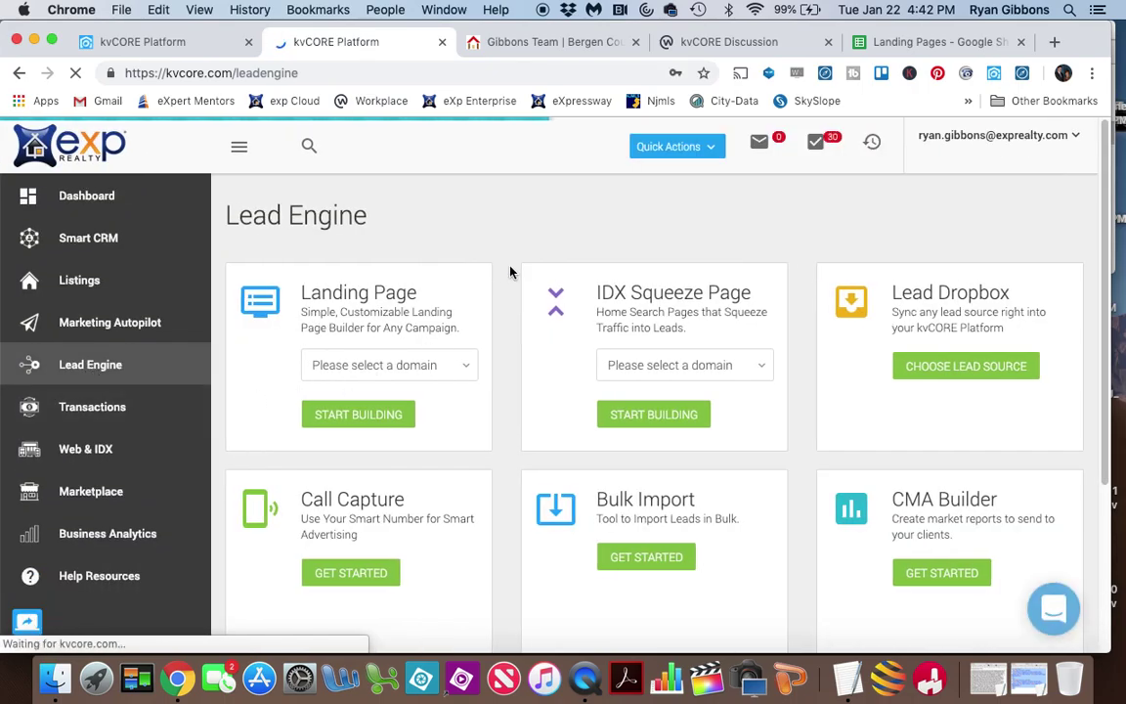
pyautogui.click(678, 367)
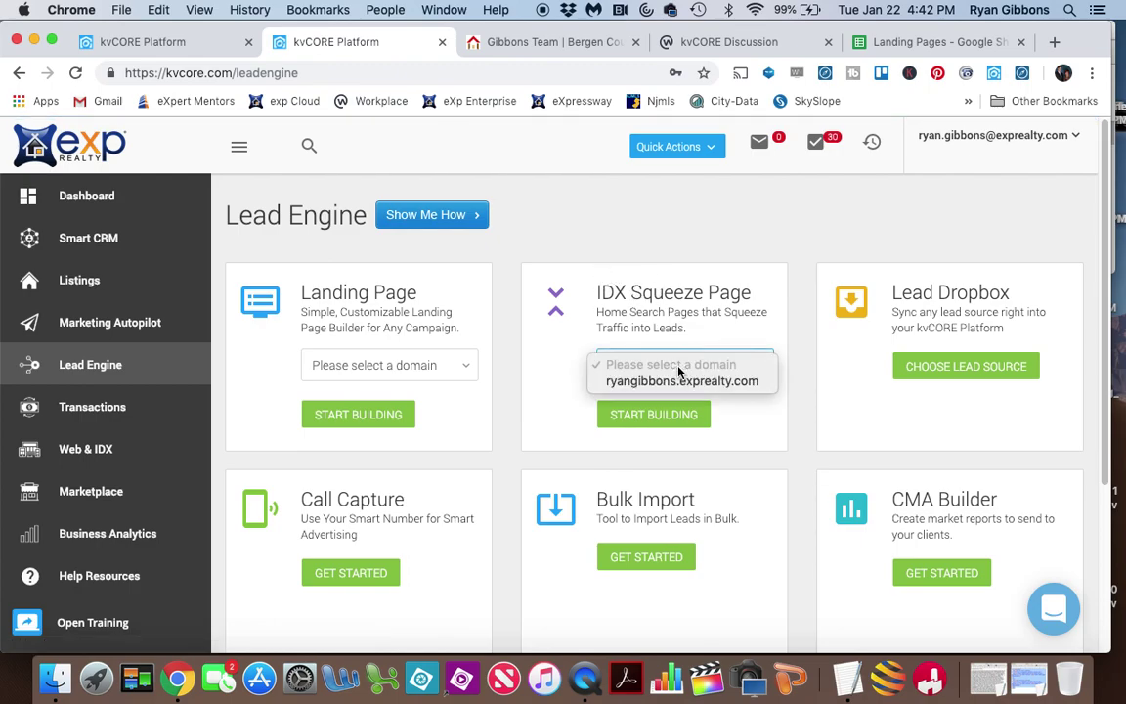
pyautogui.click(682, 381)
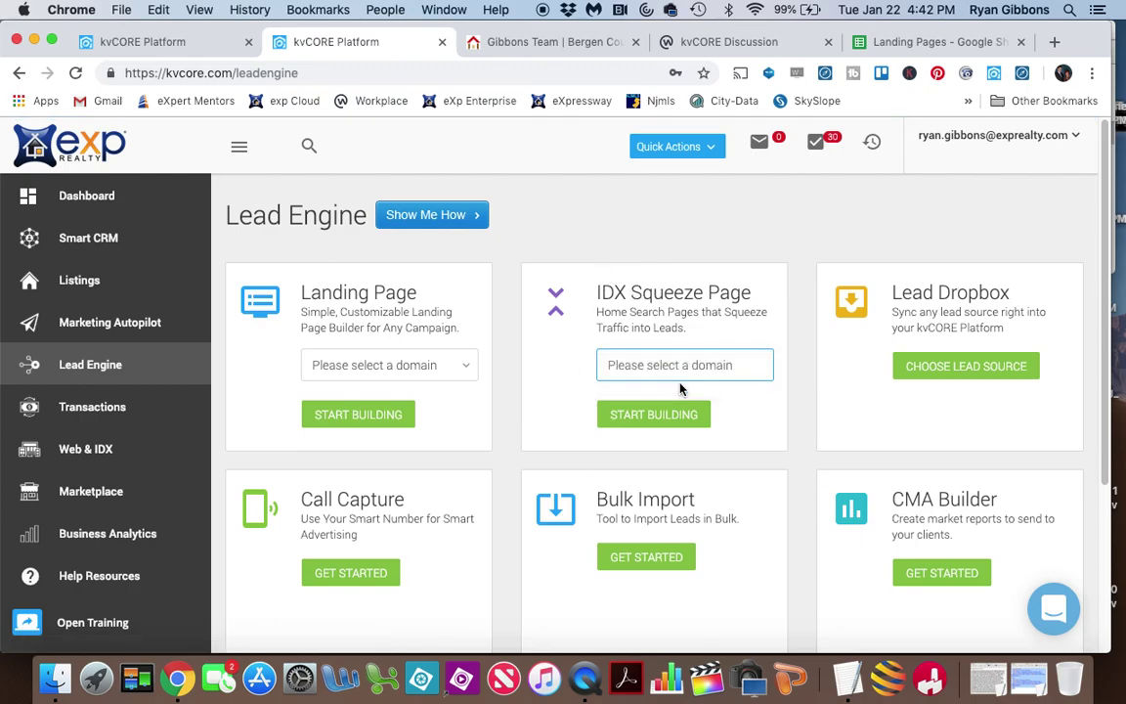
pyautogui.click(665, 420)
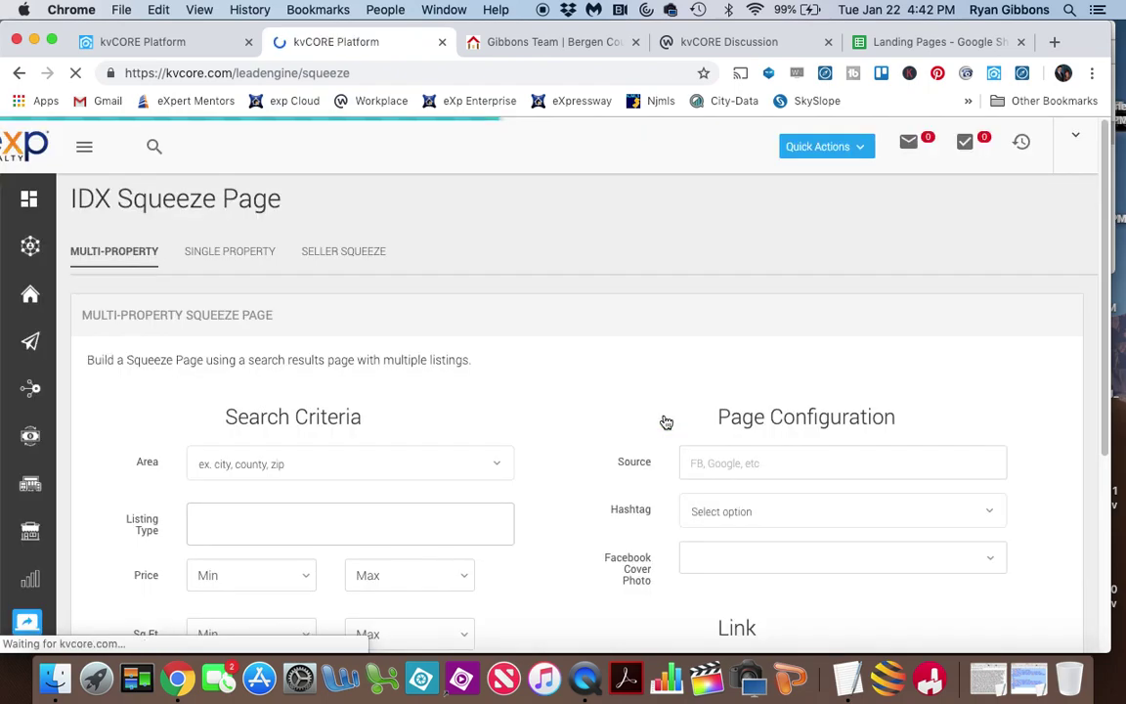
# Step: Set the search area to county:Bergen and the listing type to Single Family
pyautogui.scroll(-3, 629, 380)
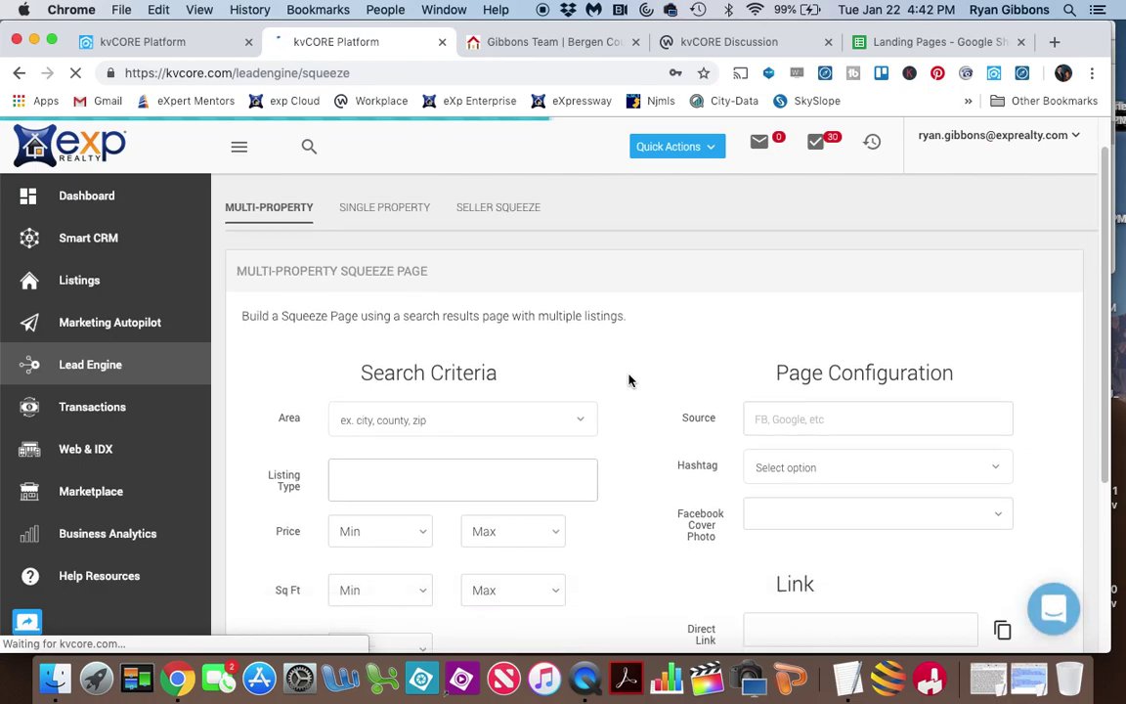
pyautogui.click(435, 349)
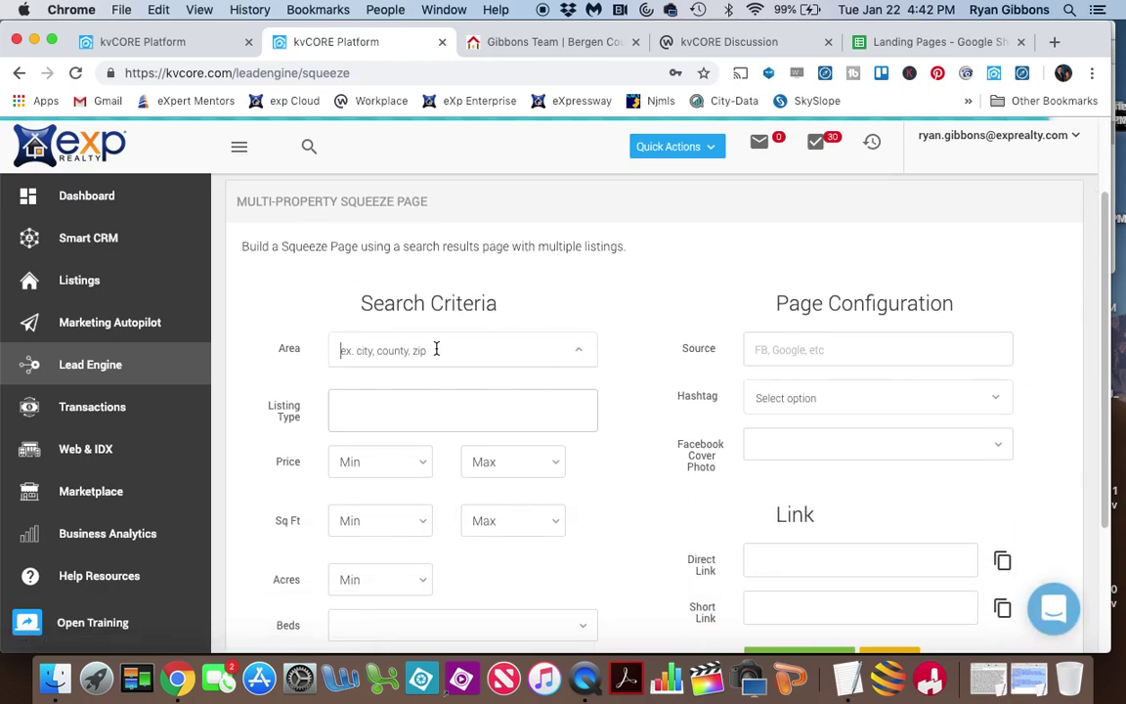
pyautogui.write('bergen')
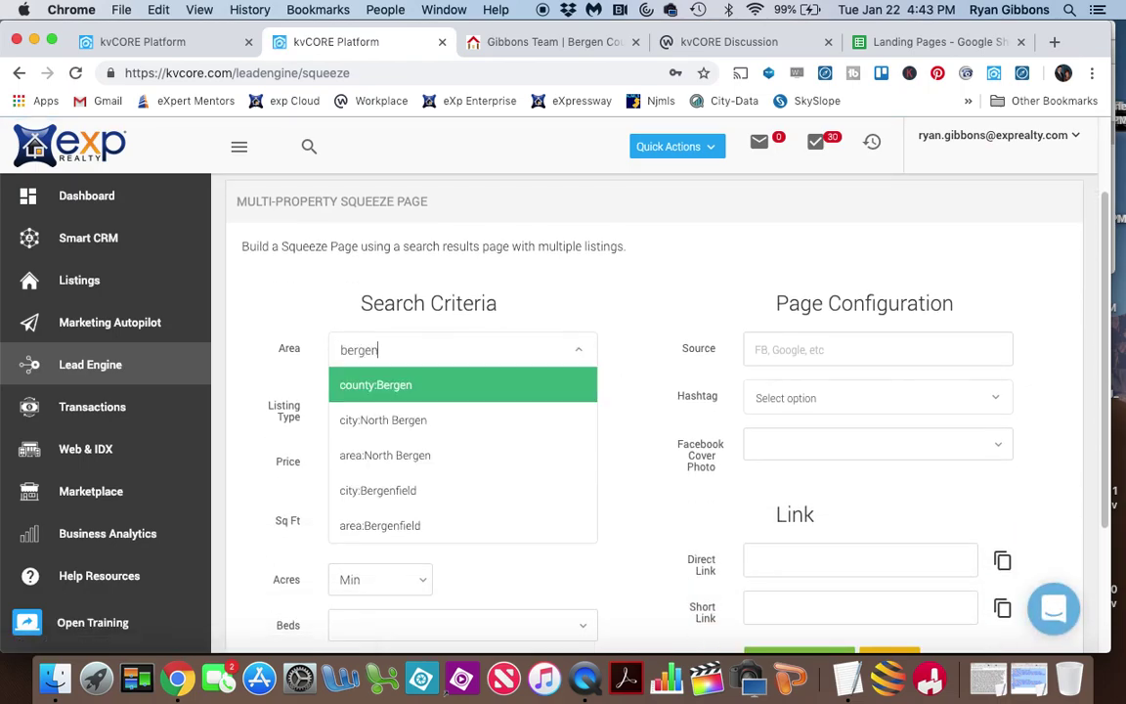
pyautogui.click(436, 390)
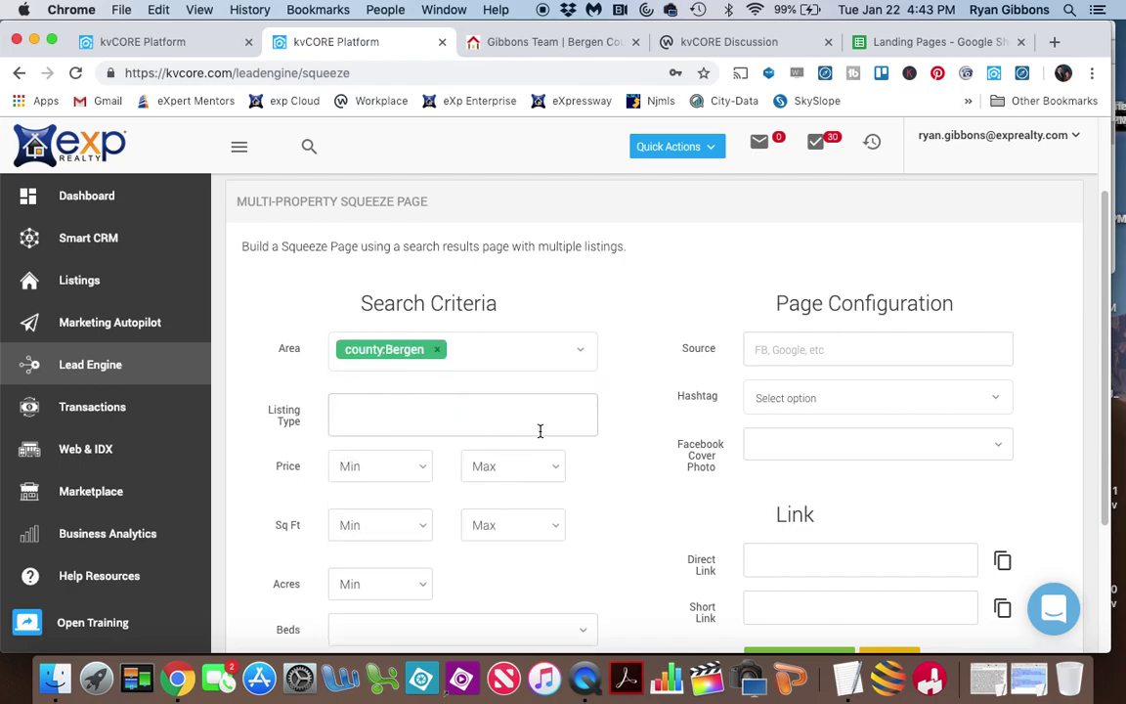
pyautogui.click(506, 411)
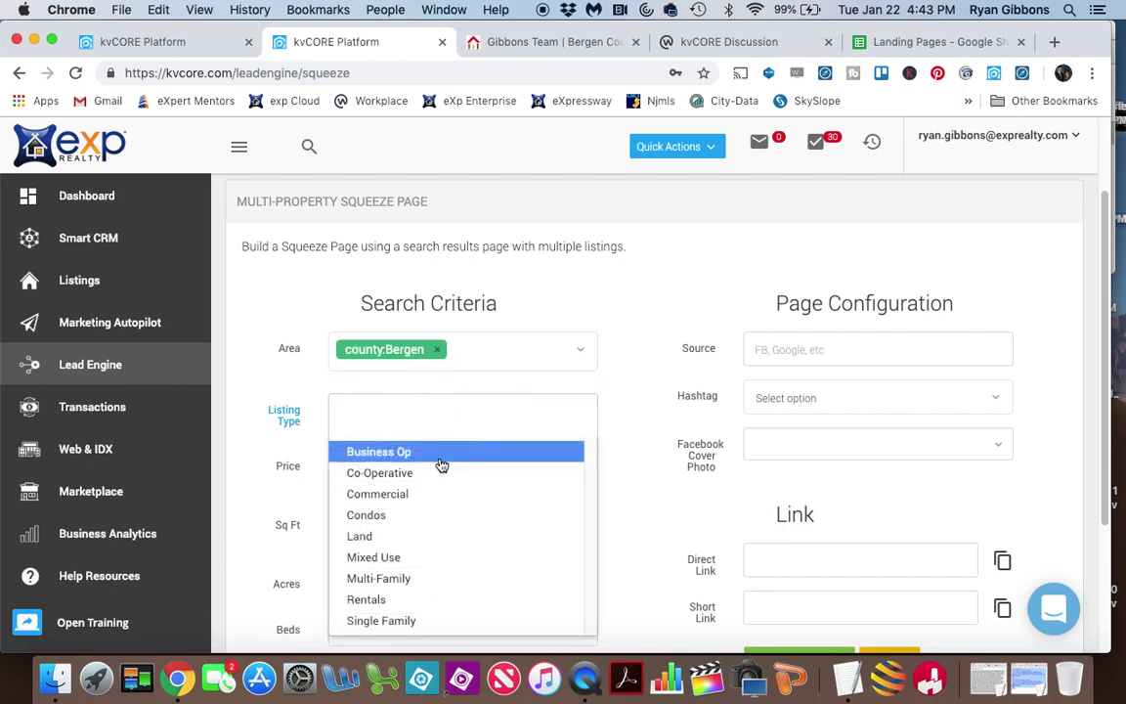
pyautogui.click(388, 620)
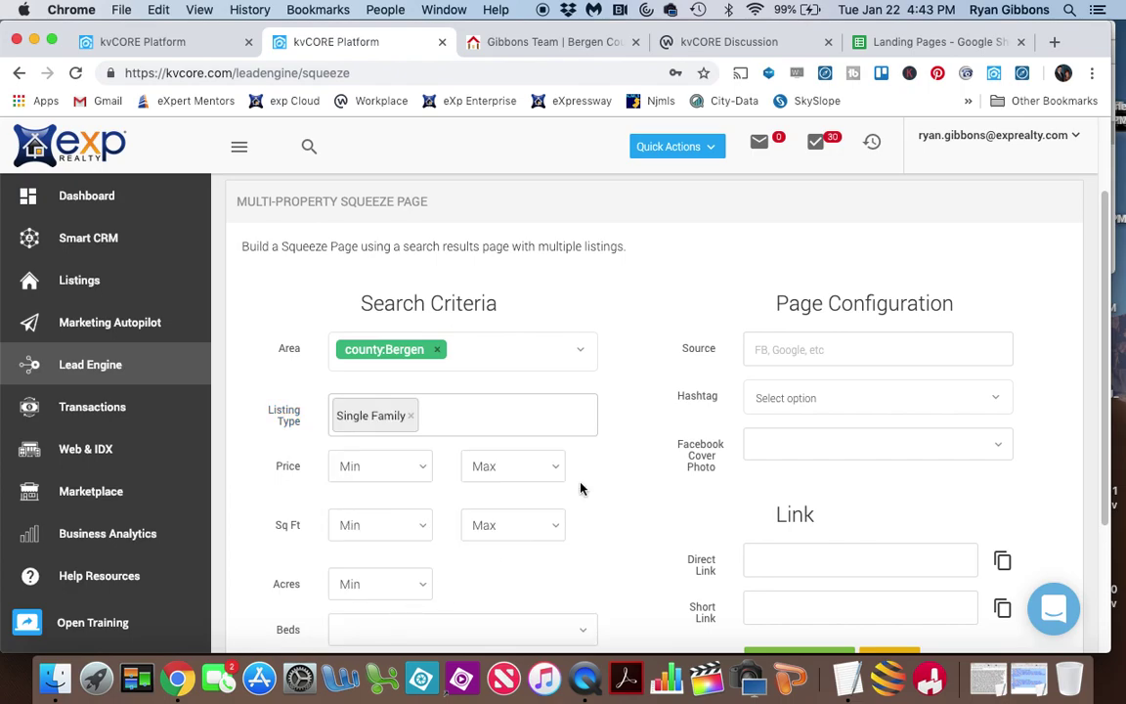
# Step: Set Price Max to $500,000, review the extra search options, and generate the links
pyautogui.scroll(-2, 631, 402)
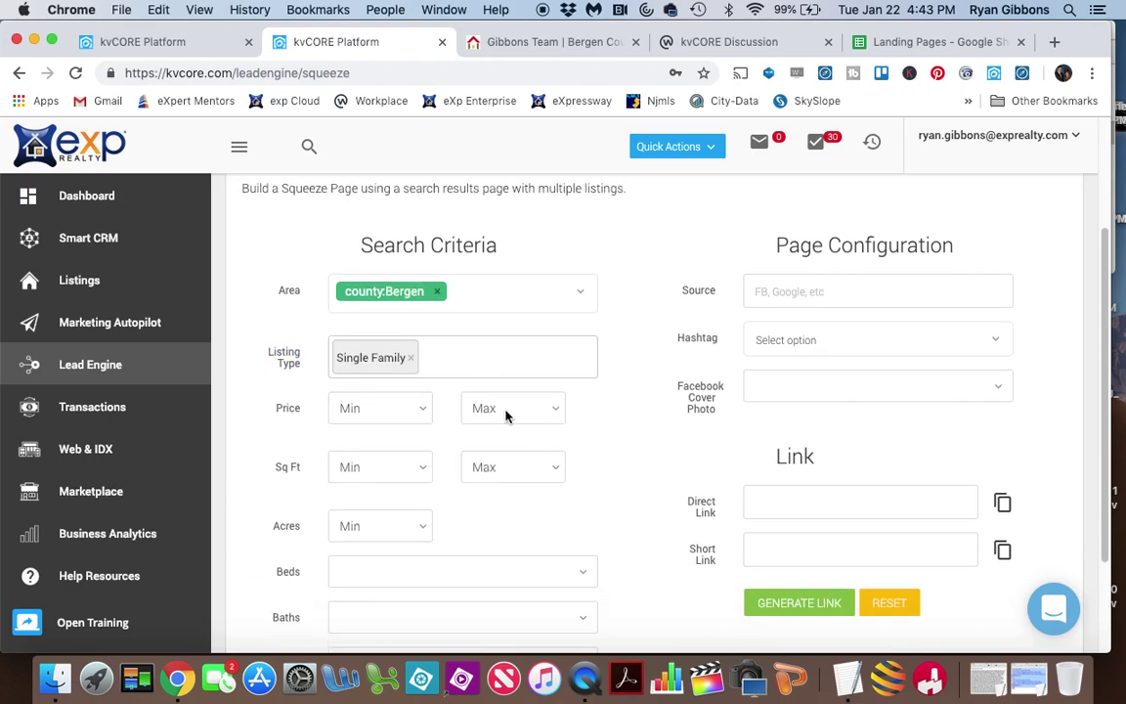
pyautogui.click(505, 411)
pyautogui.scroll(-5, 528, 547)
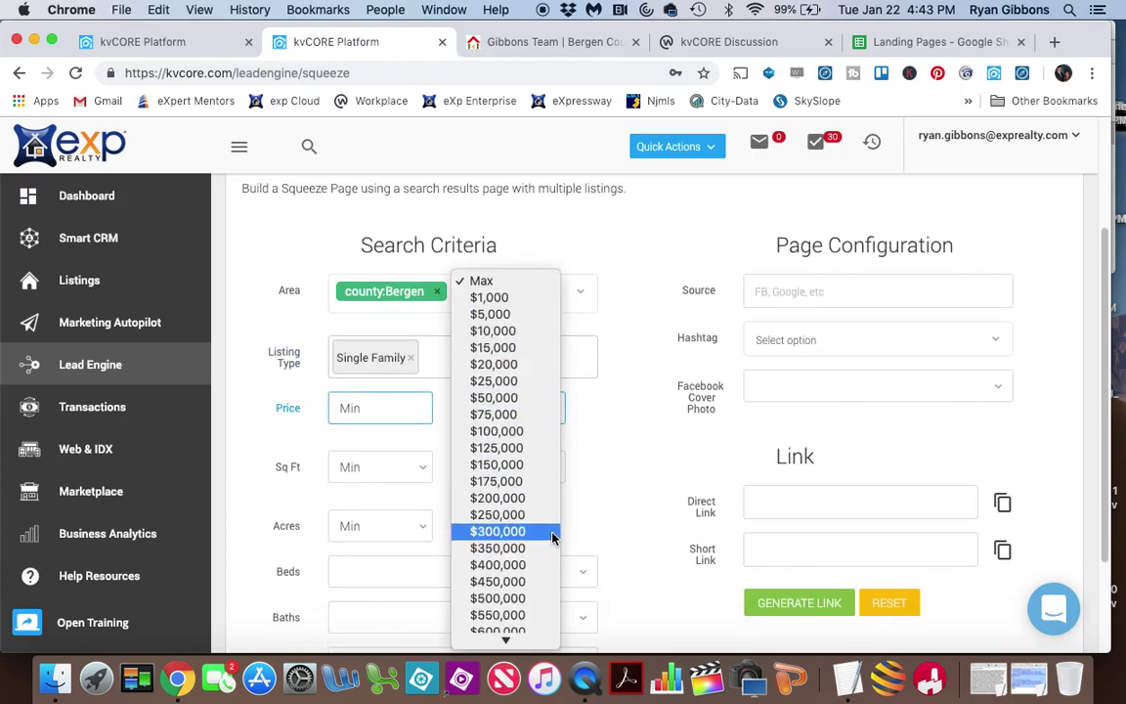
pyautogui.click(525, 569)
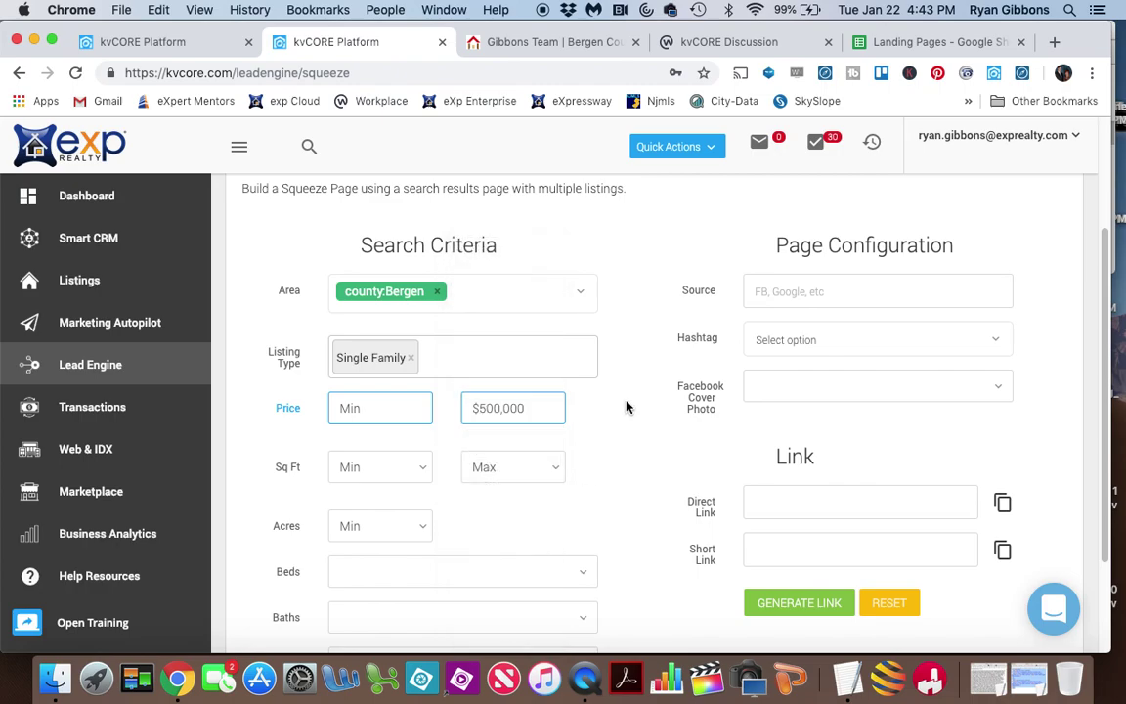
pyautogui.scroll(-1, 627, 407)
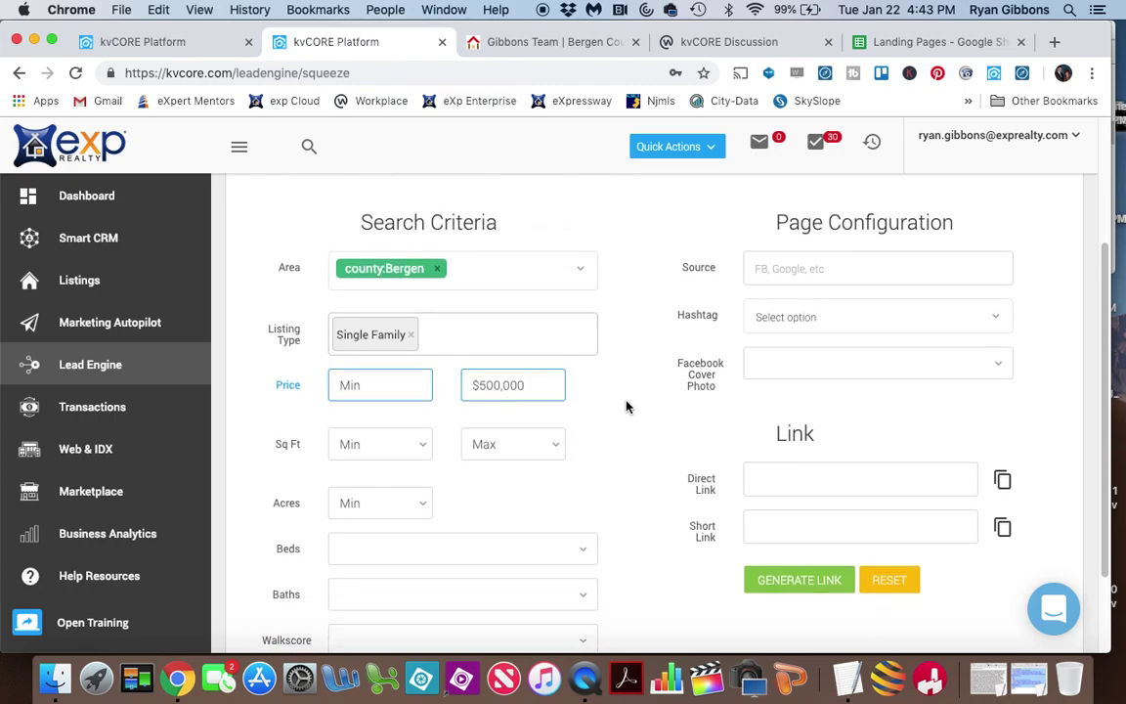
pyautogui.scroll(-4, 627, 406)
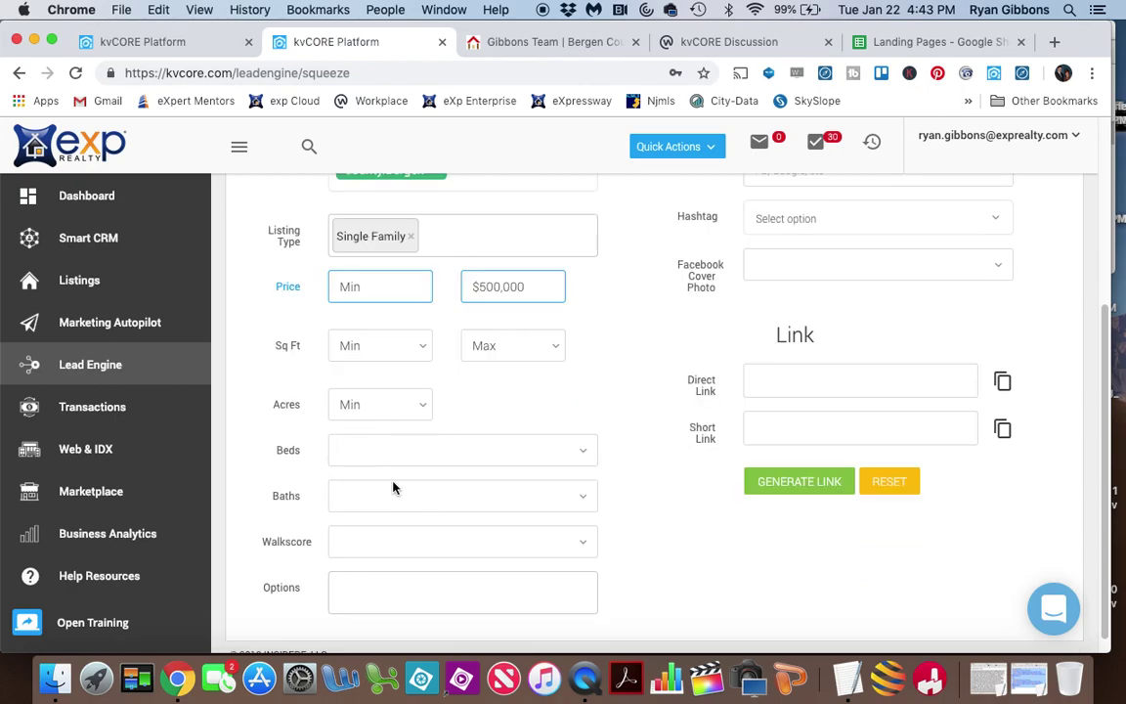
pyautogui.click(397, 581)
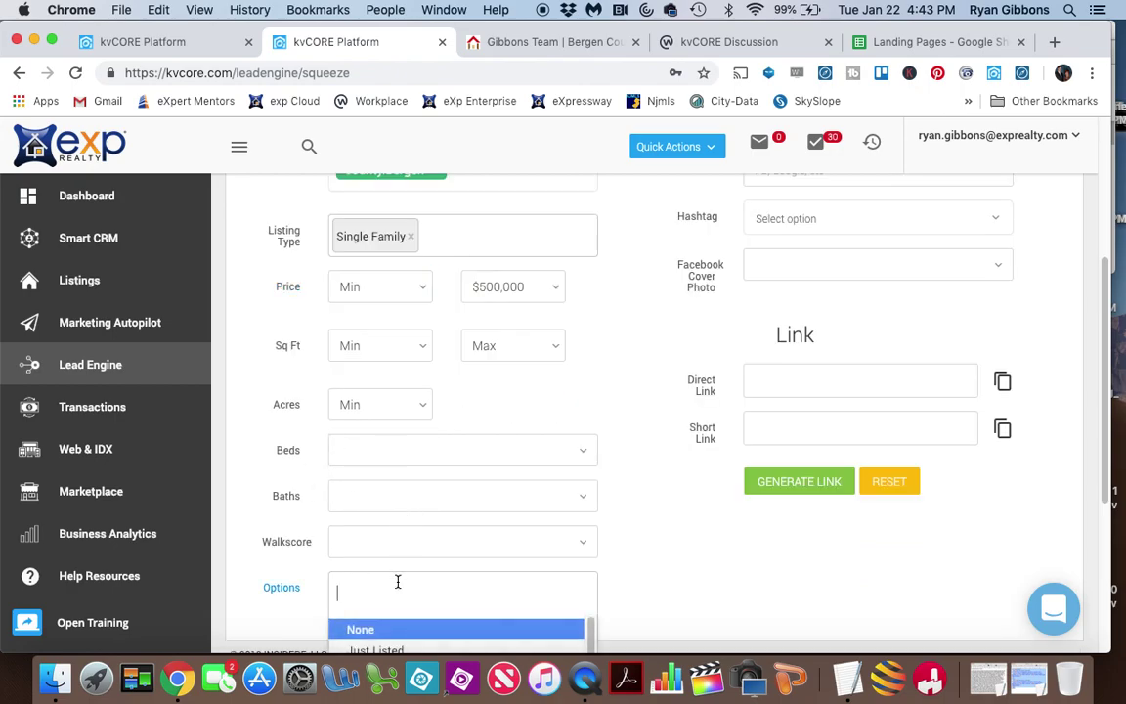
pyautogui.scroll(-4, 648, 474)
pyautogui.scroll(-1, 647, 478)
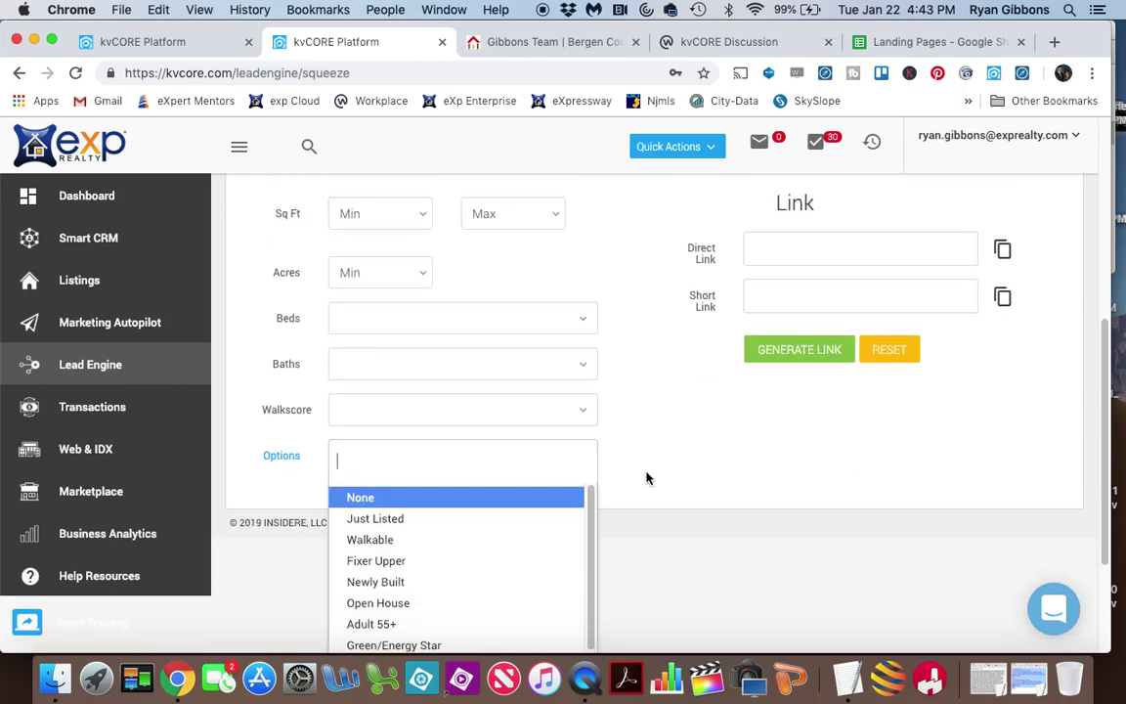
pyautogui.scroll(4, 646, 478)
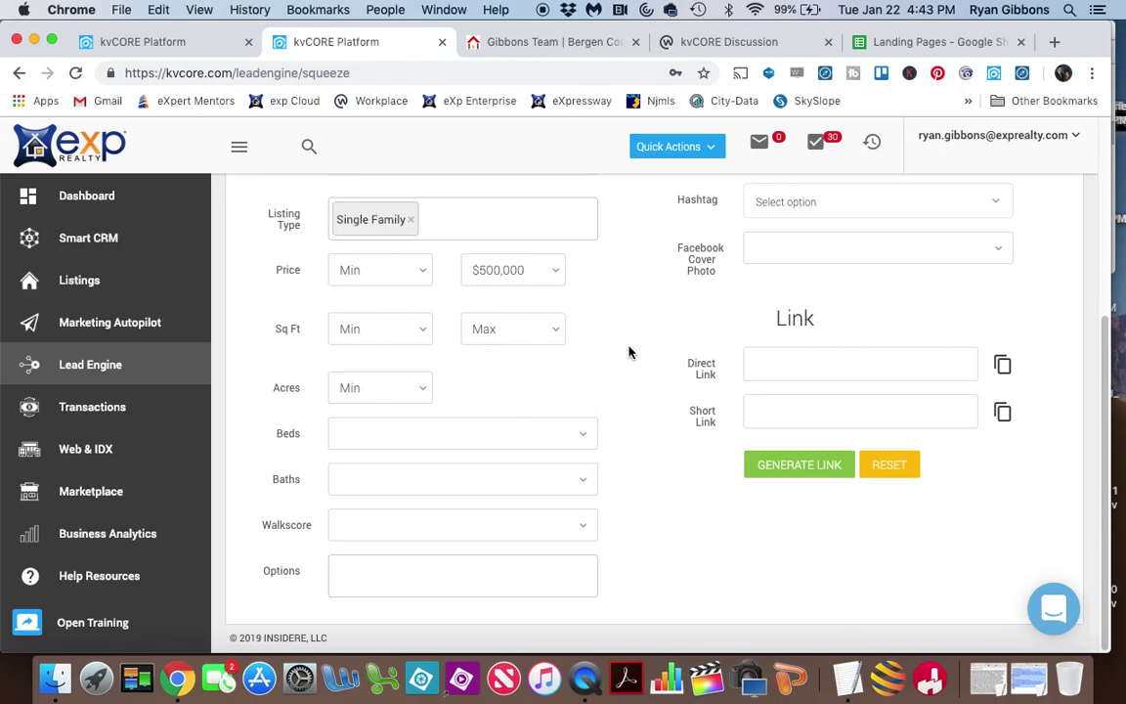
pyautogui.click(804, 472)
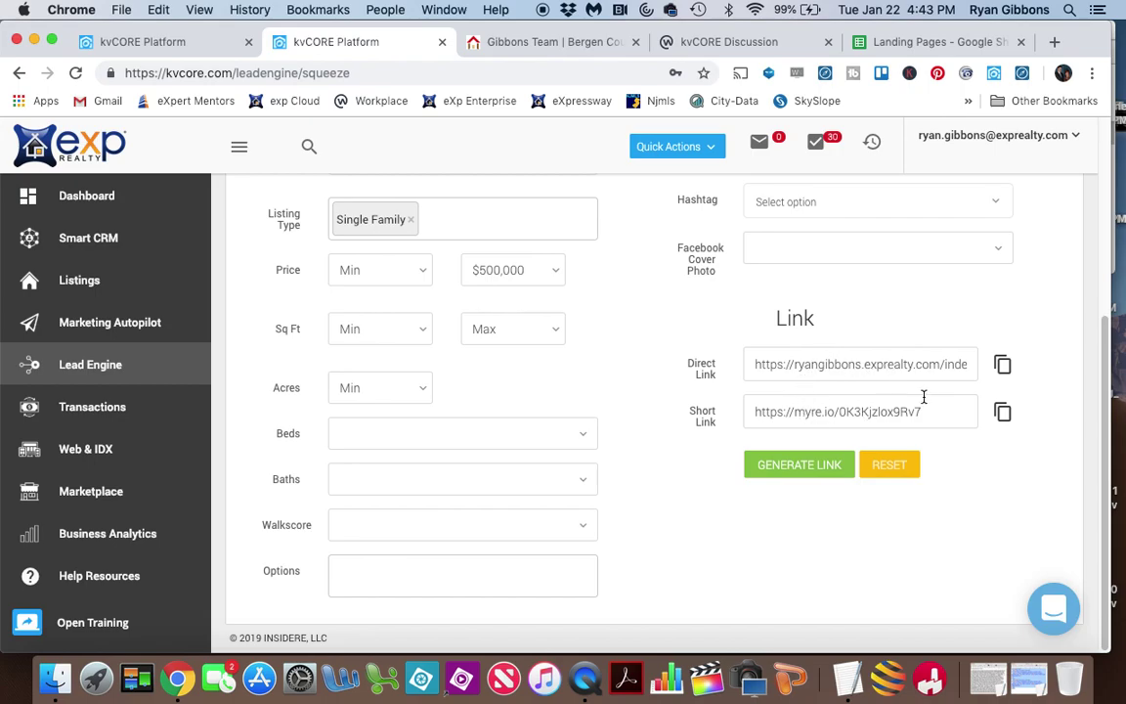
# Step: Copy the direct link and move over to the Landing Pages spreadsheet
pyautogui.click(1004, 365)
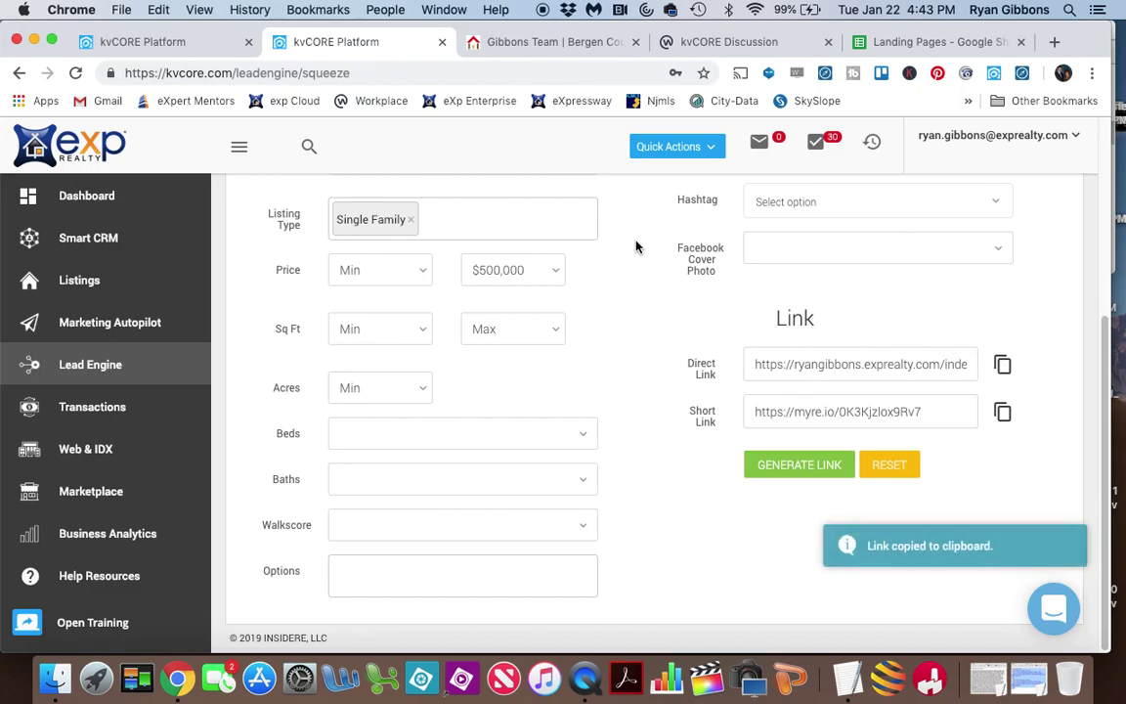
pyautogui.click(897, 44)
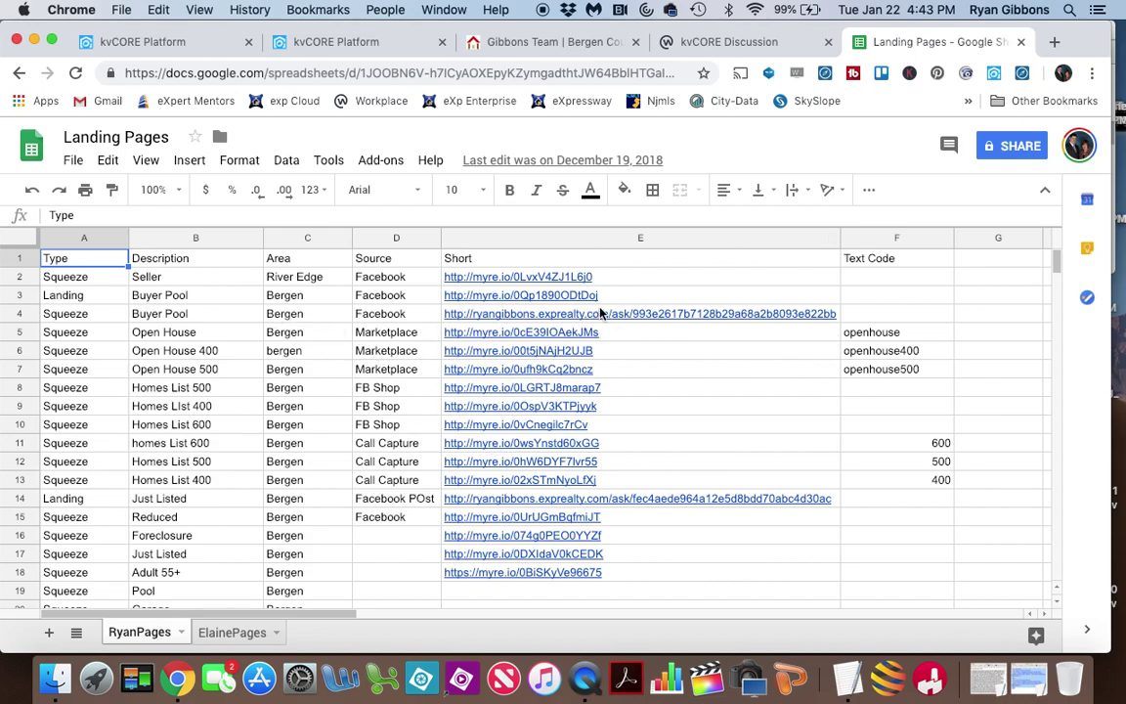
# Step: Look over the RyanPages sheet of existing squeeze and landing page links
pyautogui.moveTo(606, 312)
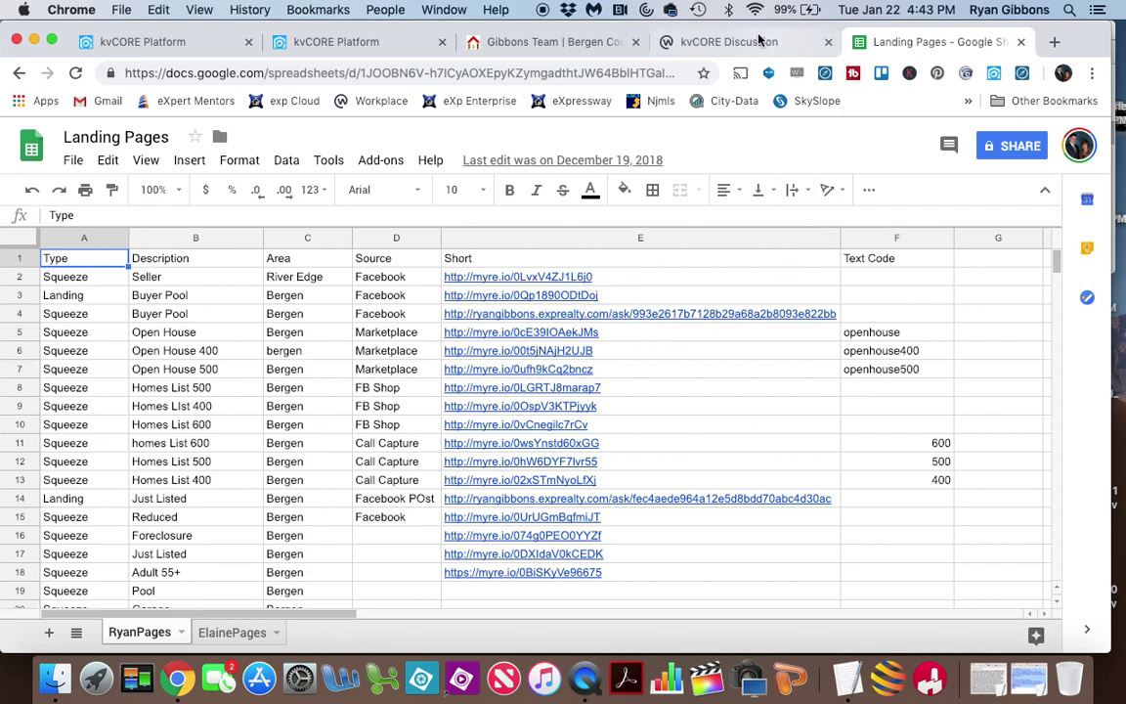
# Step: Back in kvCORE, go to Web & IDX, then Site Content, then Custom Pages
pyautogui.click(361, 43)
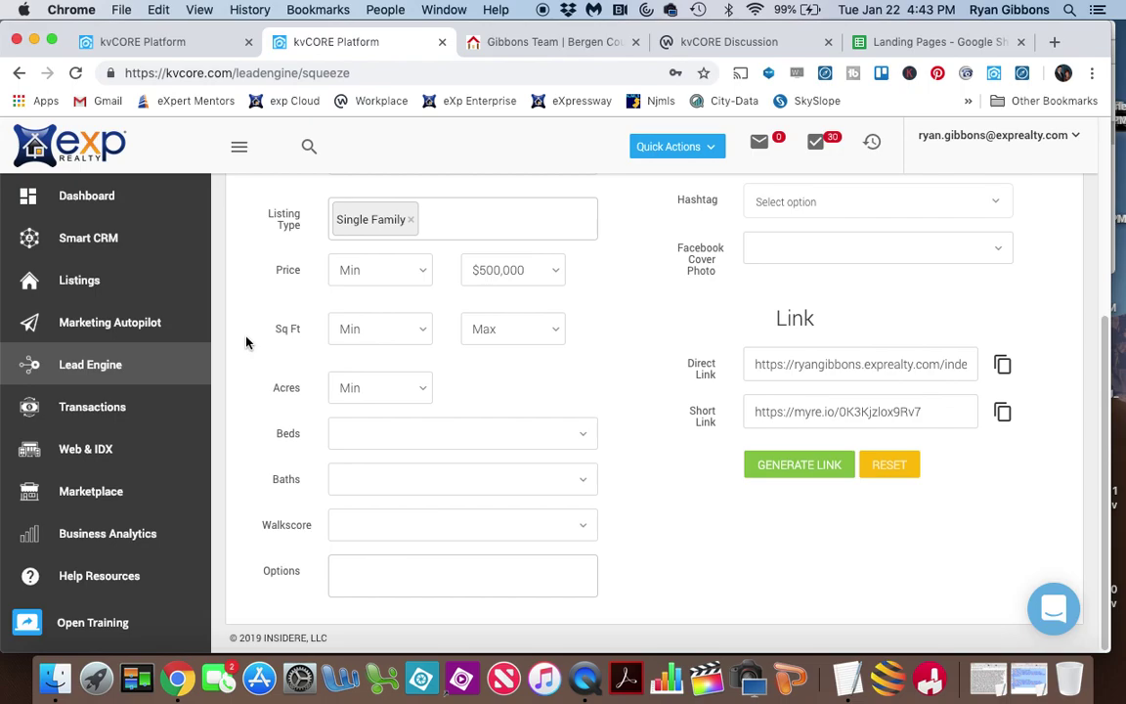
pyautogui.click(92, 451)
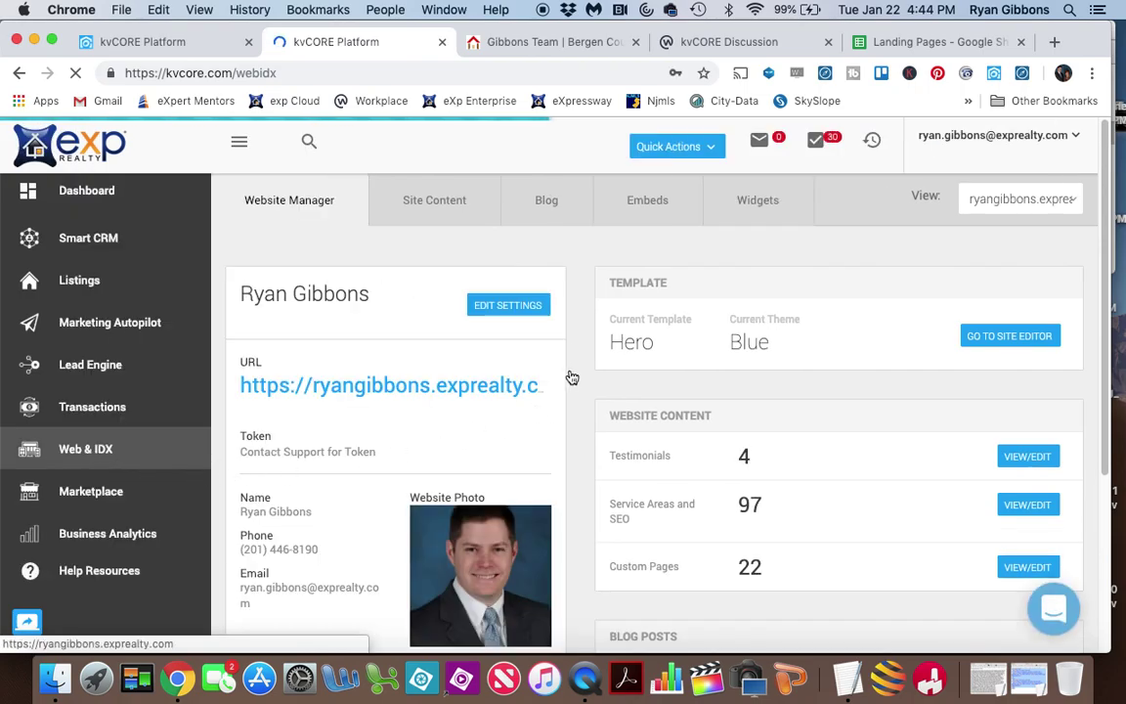
pyautogui.click(433, 212)
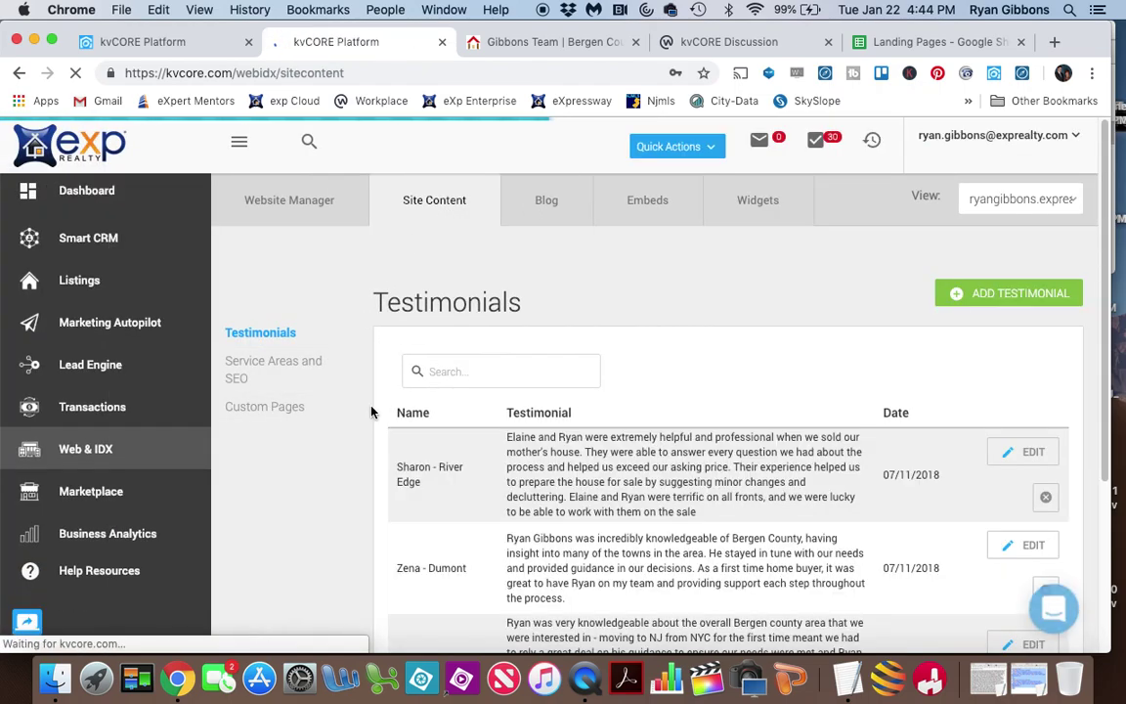
pyautogui.click(291, 413)
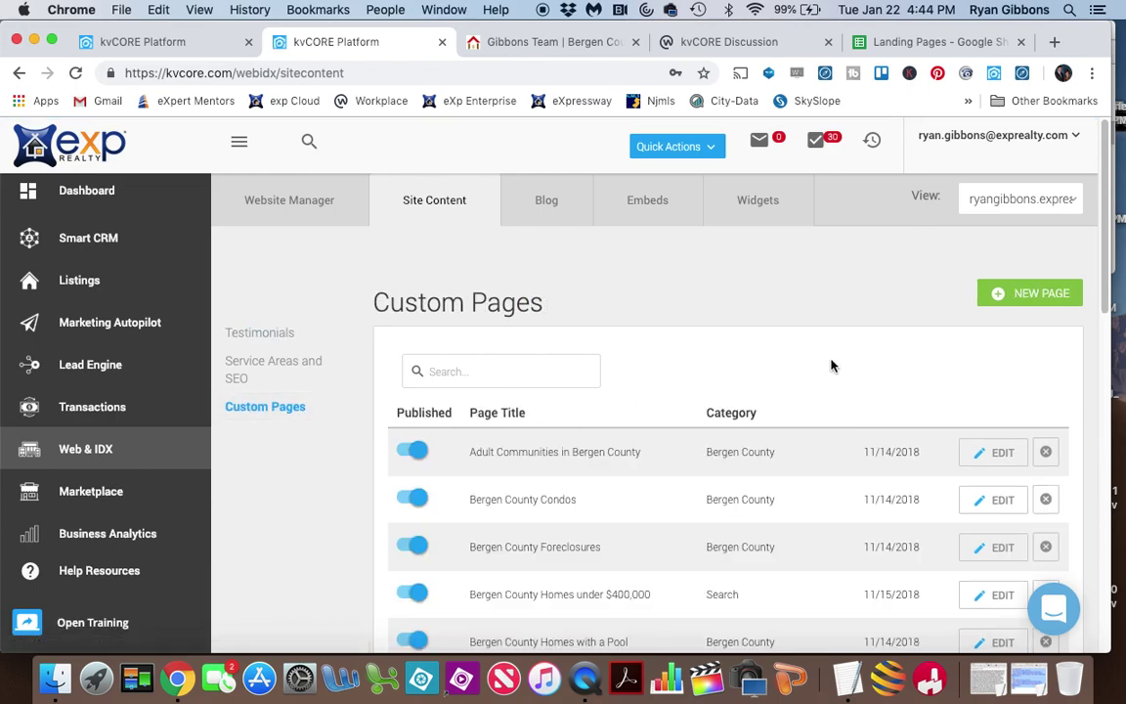
# Step: Create a custom page titled 'Bergen Under $500,000' with the copied squeeze link as its URL
pyautogui.click(1034, 299)
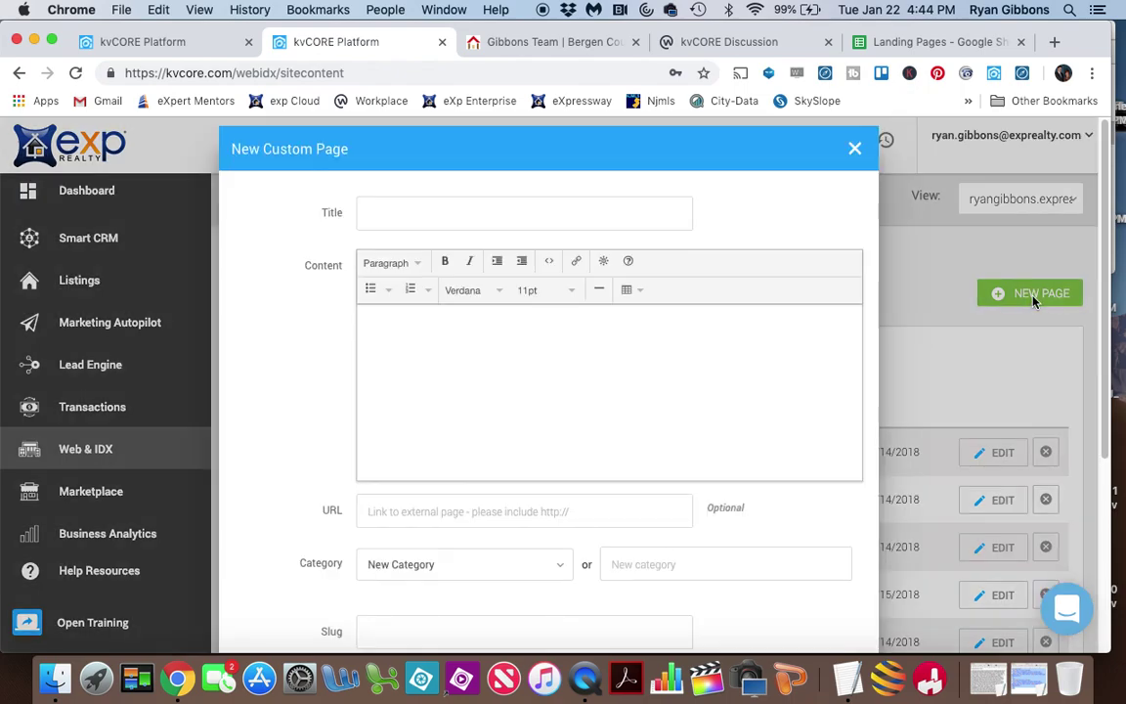
pyautogui.click(390, 213)
pyautogui.write('Bergen Under $5')
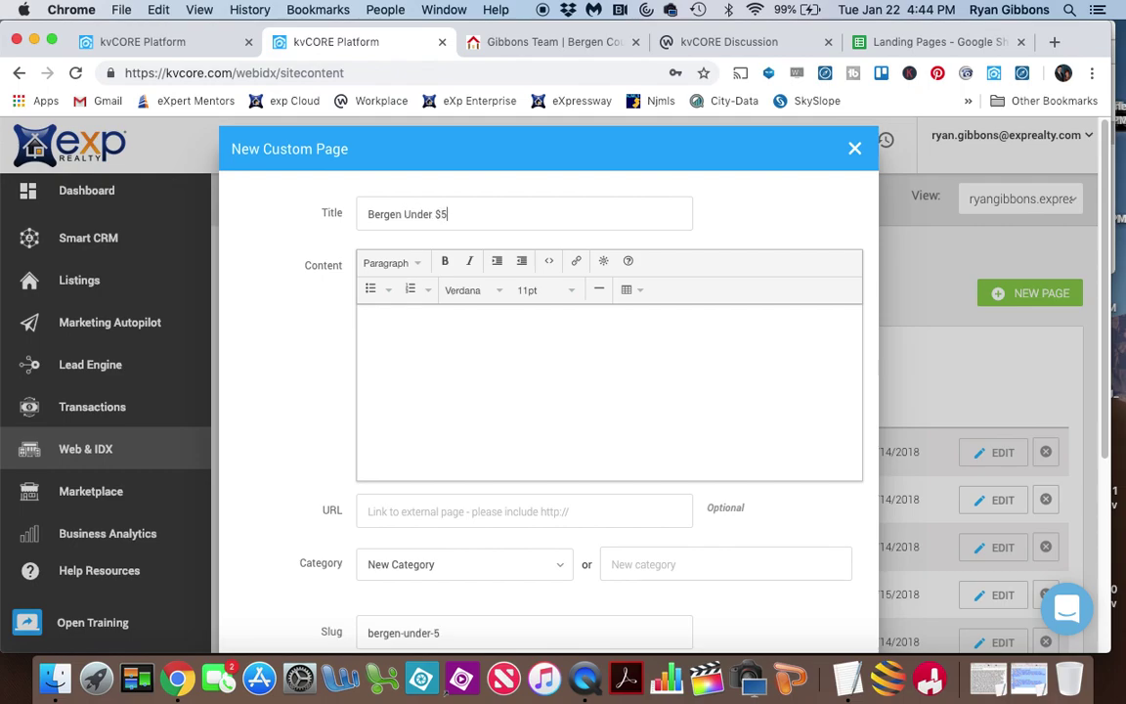
pyautogui.write('00,000')
pyautogui.scroll(-2, 294, 347)
pyautogui.click(442, 435)
pyautogui.rightClick(442, 436)
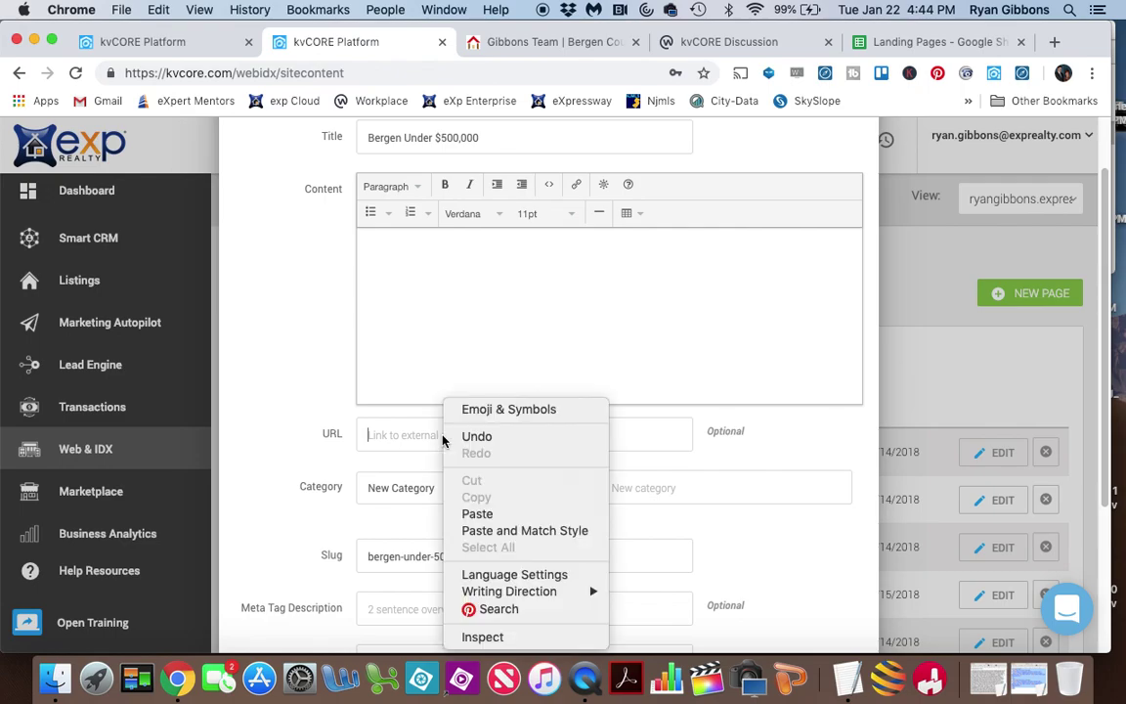
pyautogui.click(486, 514)
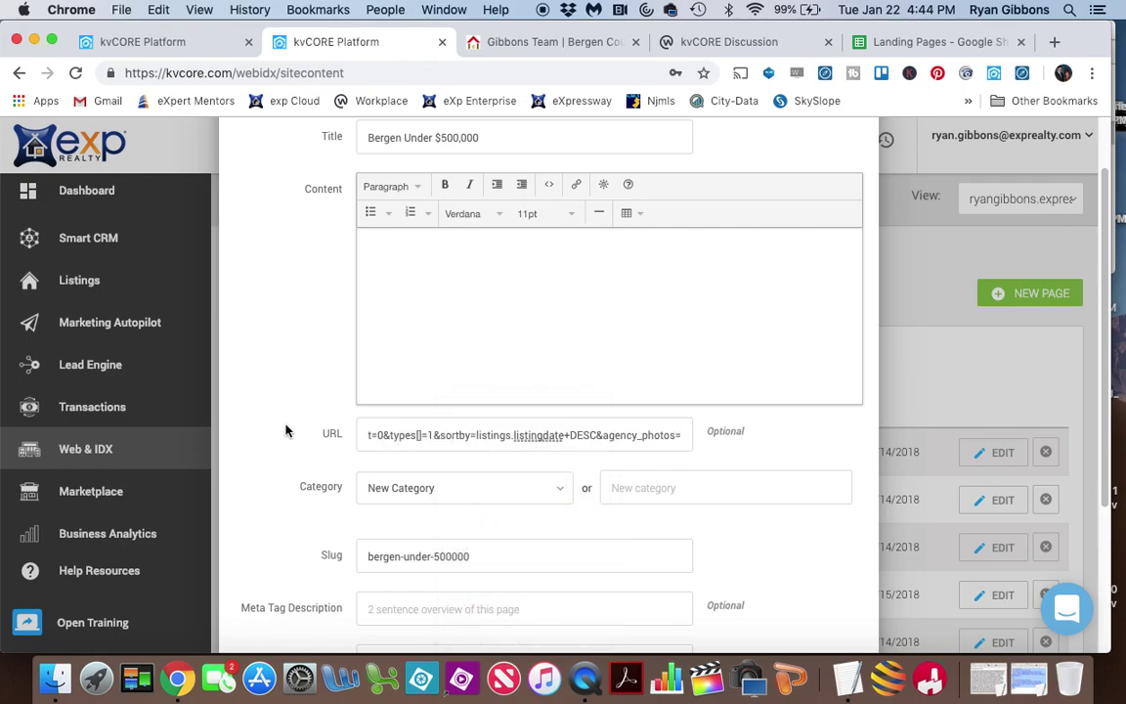
pyautogui.scroll(-2, 289, 440)
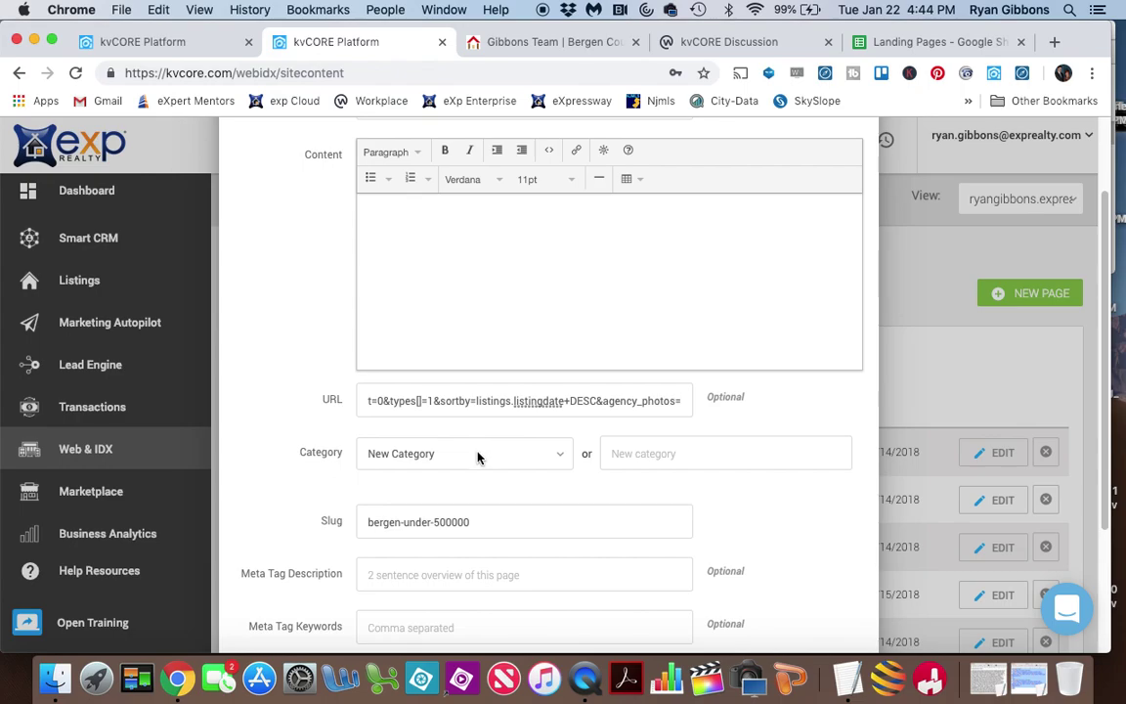
# Step: Check the live site's Bergen County menu, then set the page category to Bergen County
pyautogui.click(431, 455)
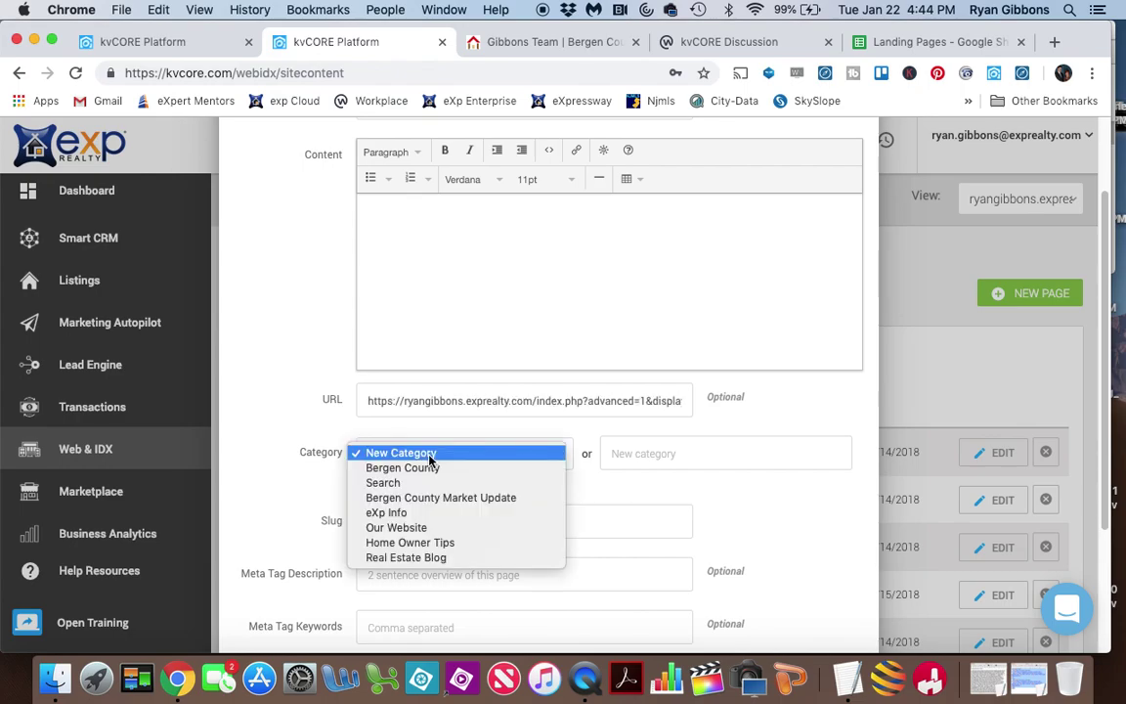
pyautogui.click(567, 44)
pyautogui.click(567, 44)
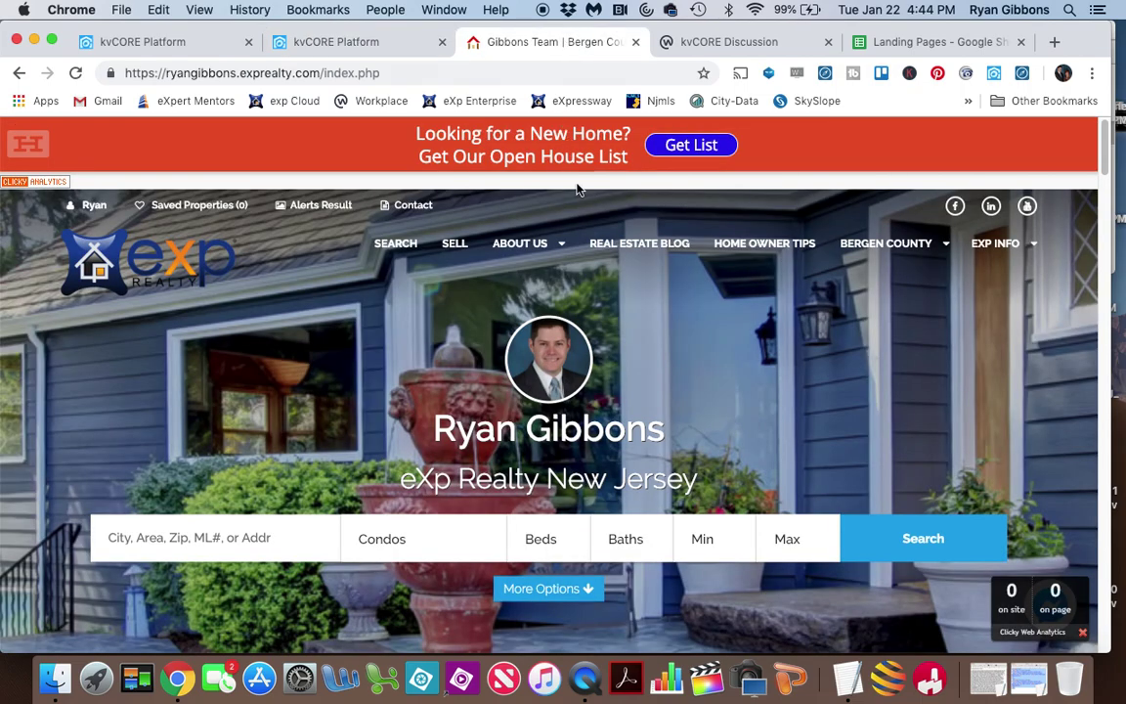
pyautogui.moveTo(894, 251)
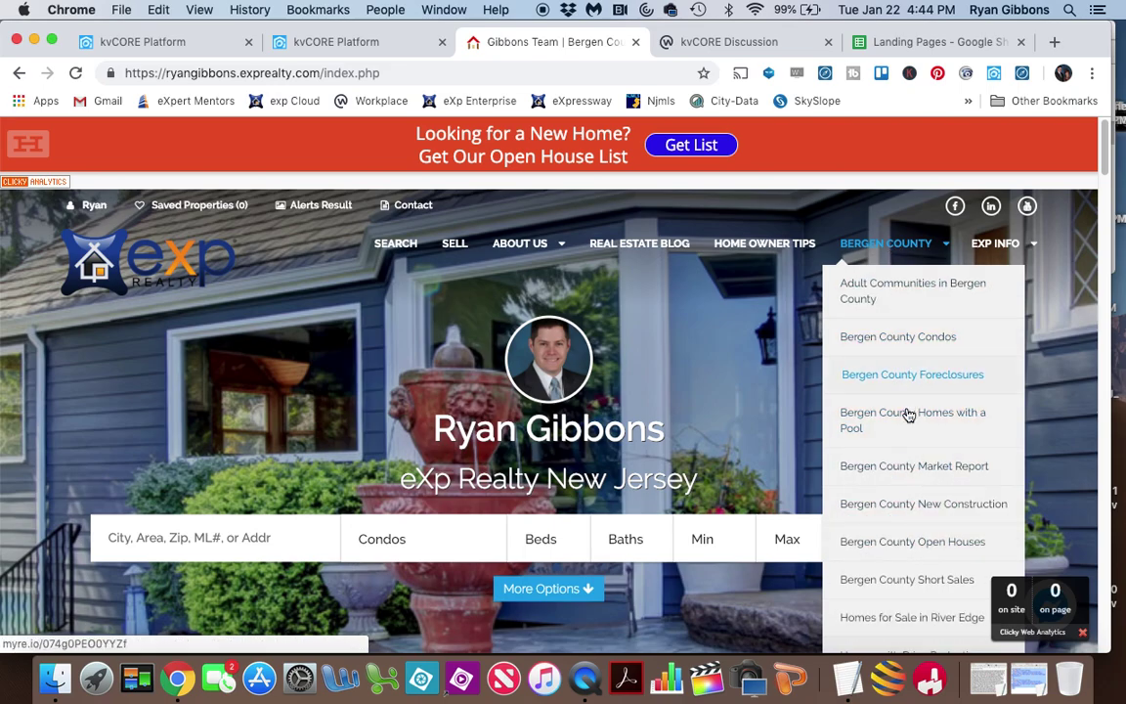
pyautogui.click(333, 42)
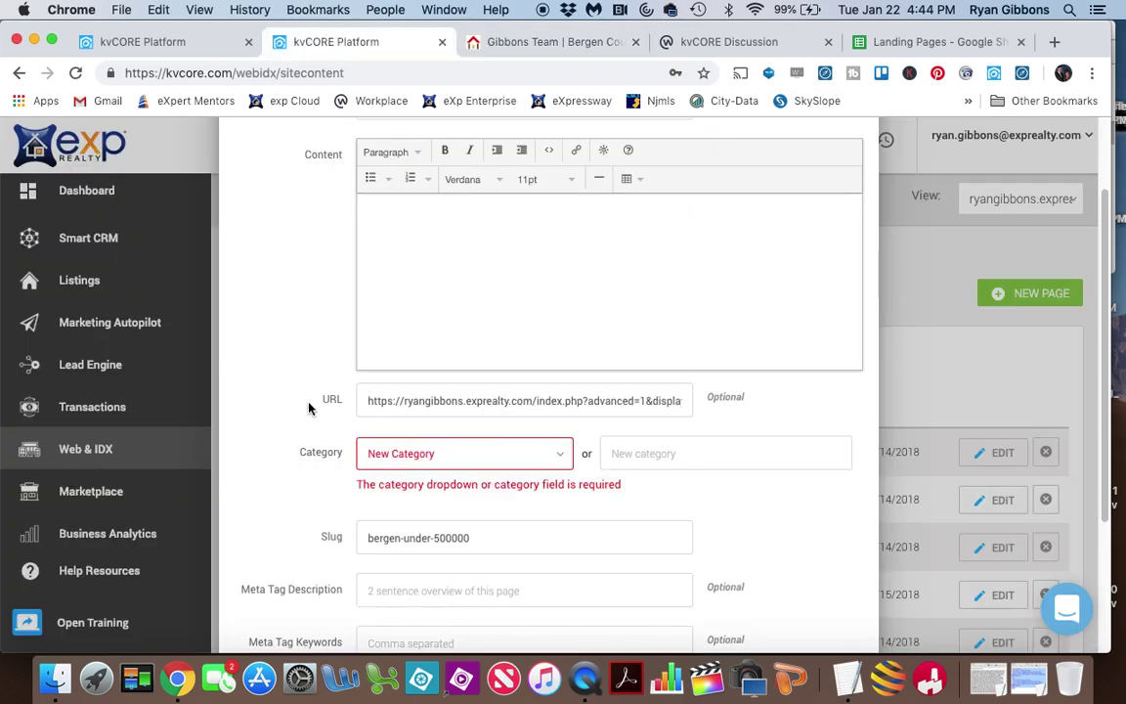
pyautogui.click(420, 455)
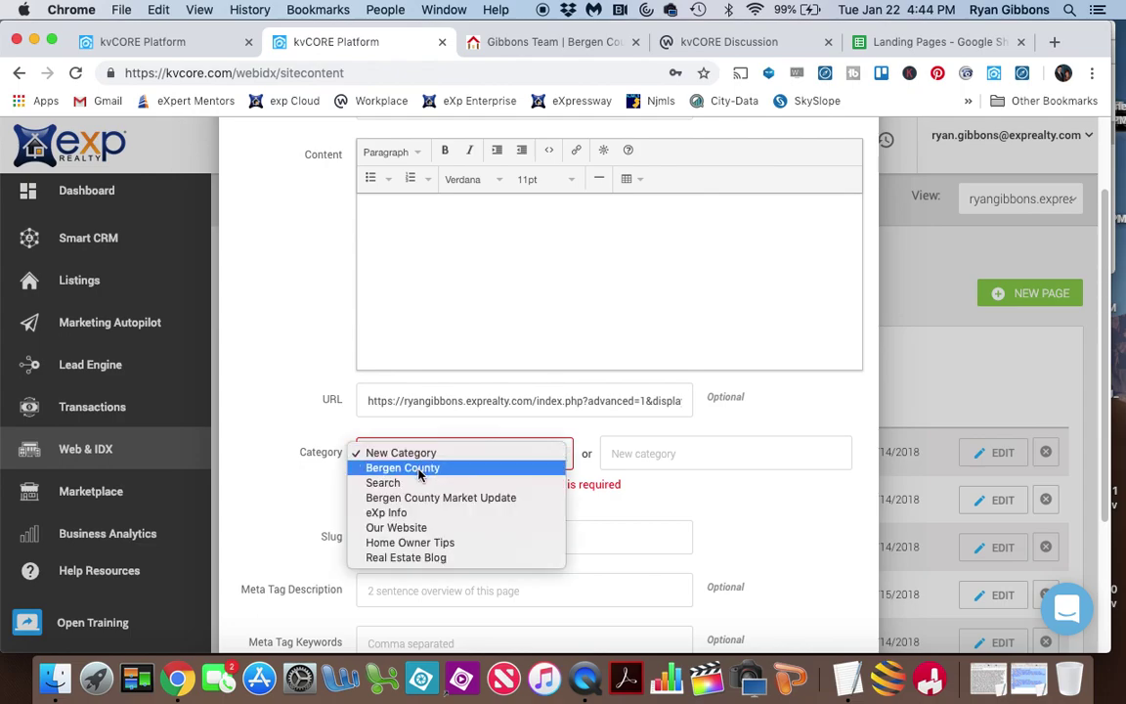
pyautogui.click(419, 469)
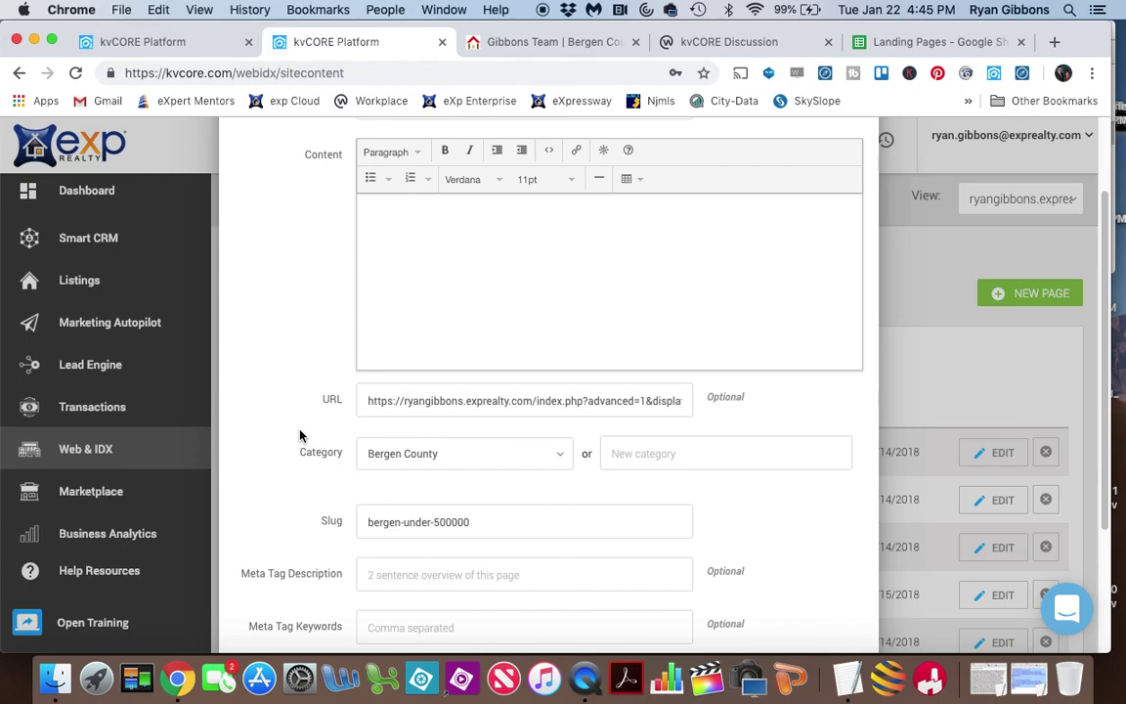
pyautogui.scroll(-3, 300, 436)
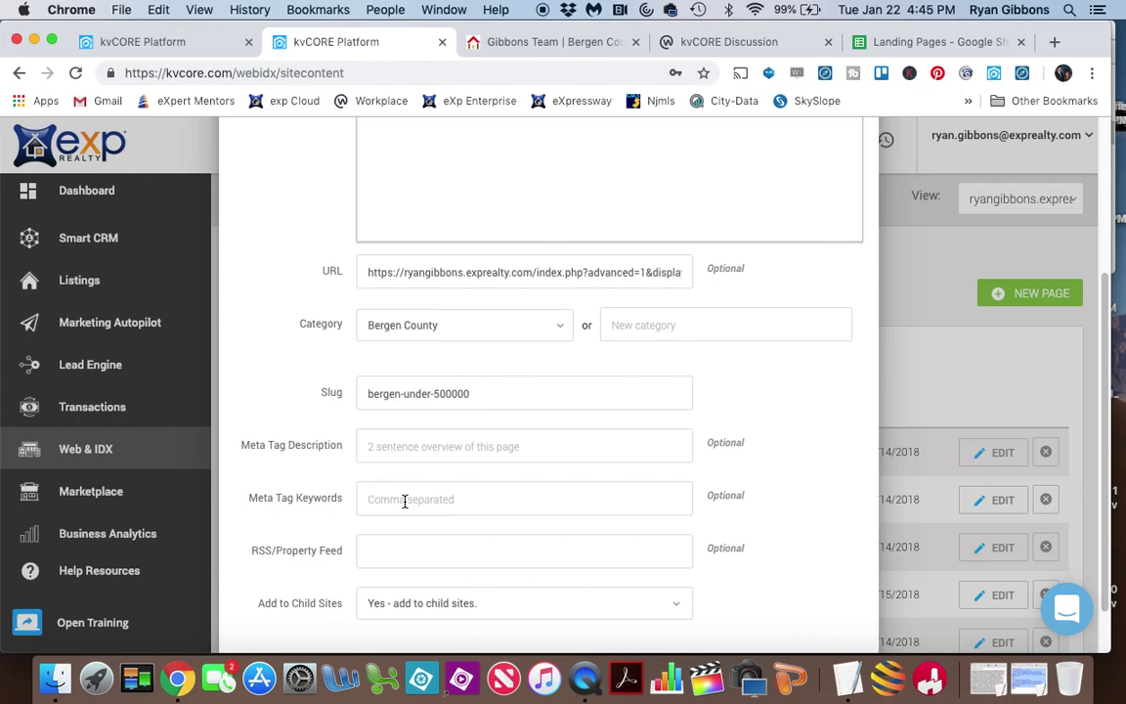
pyautogui.scroll(5, 405, 502)
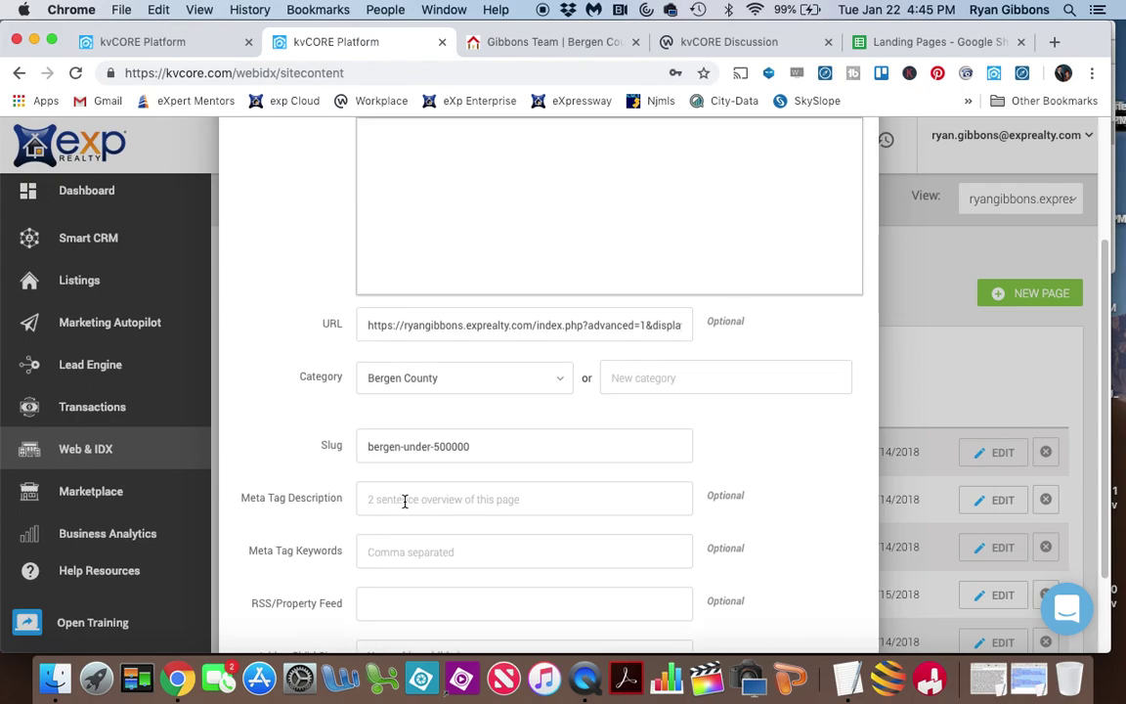
pyautogui.scroll(-5, 405, 502)
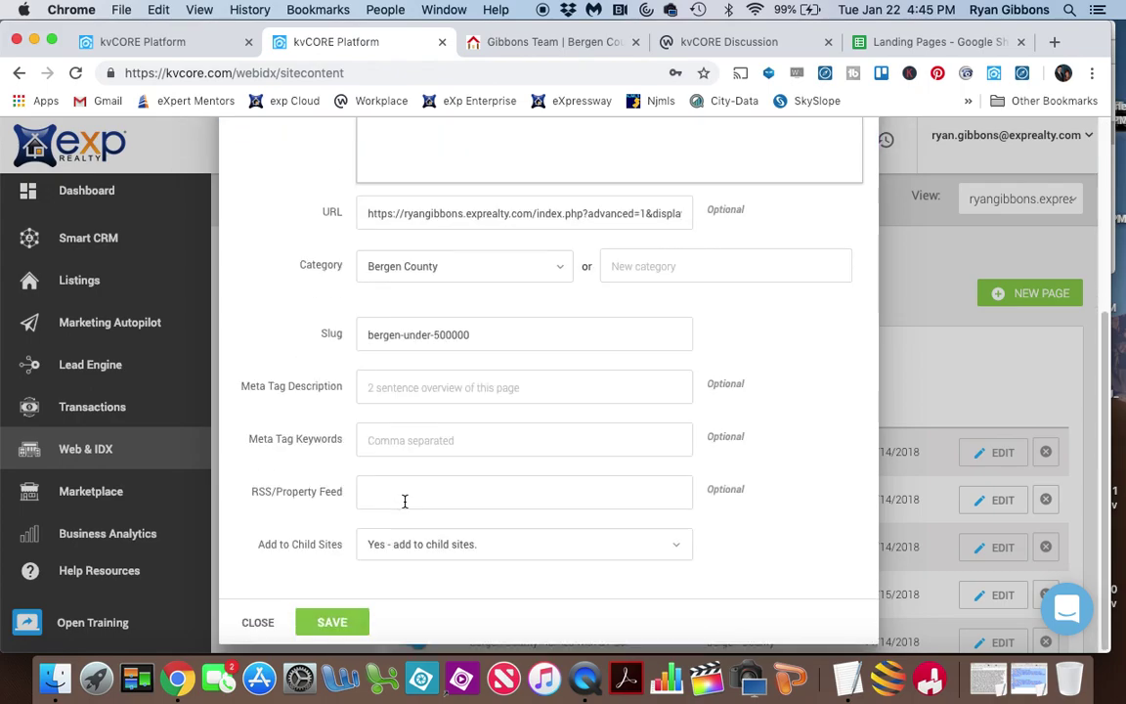
pyautogui.scroll(1, 405, 501)
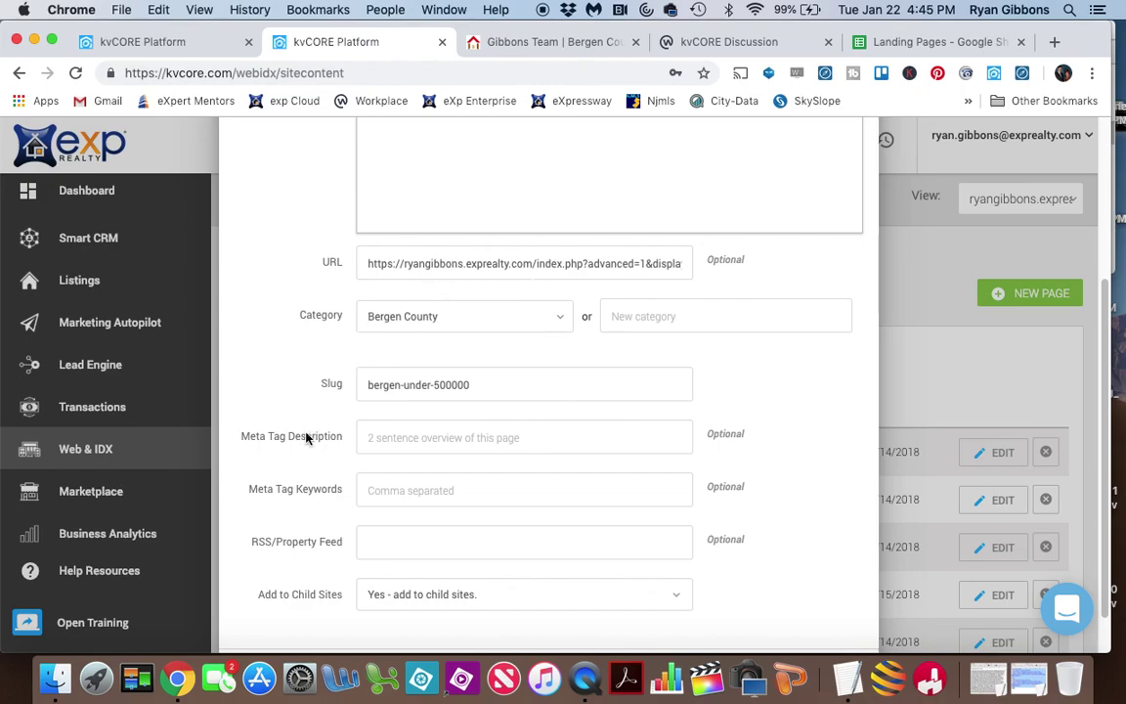
pyautogui.scroll(-1, 306, 445)
pyautogui.scroll(-1, 306, 445)
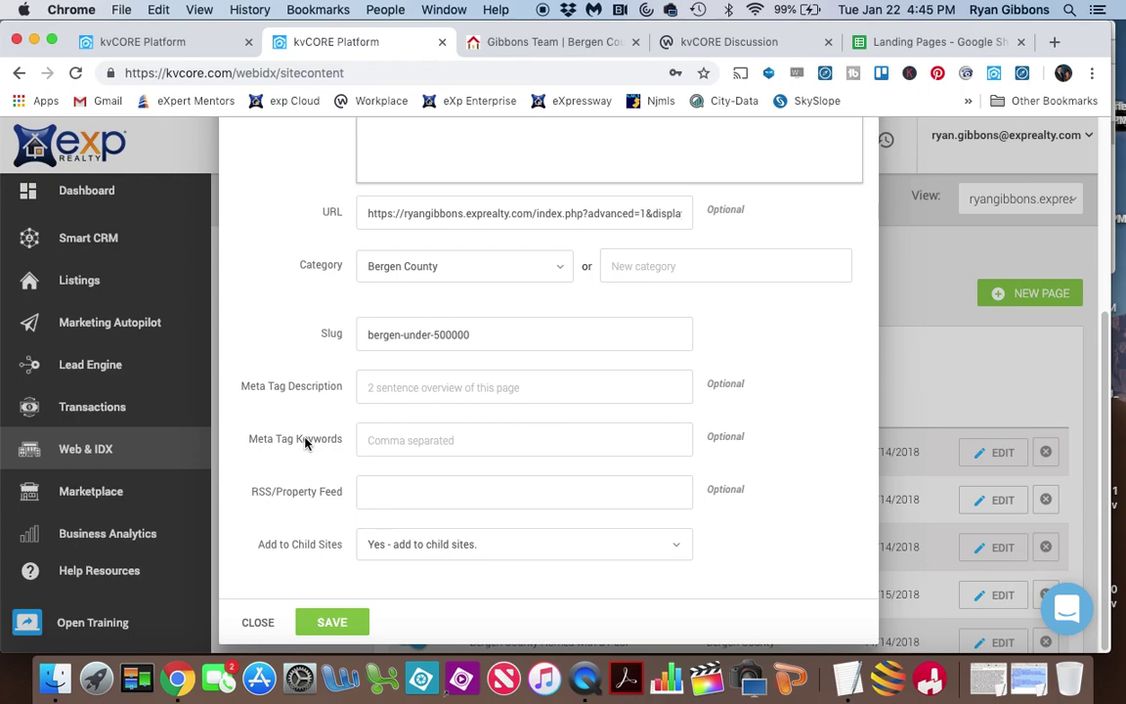
# Step: Save the custom page, then open the website's Settings from Website Manager
pyautogui.click(348, 624)
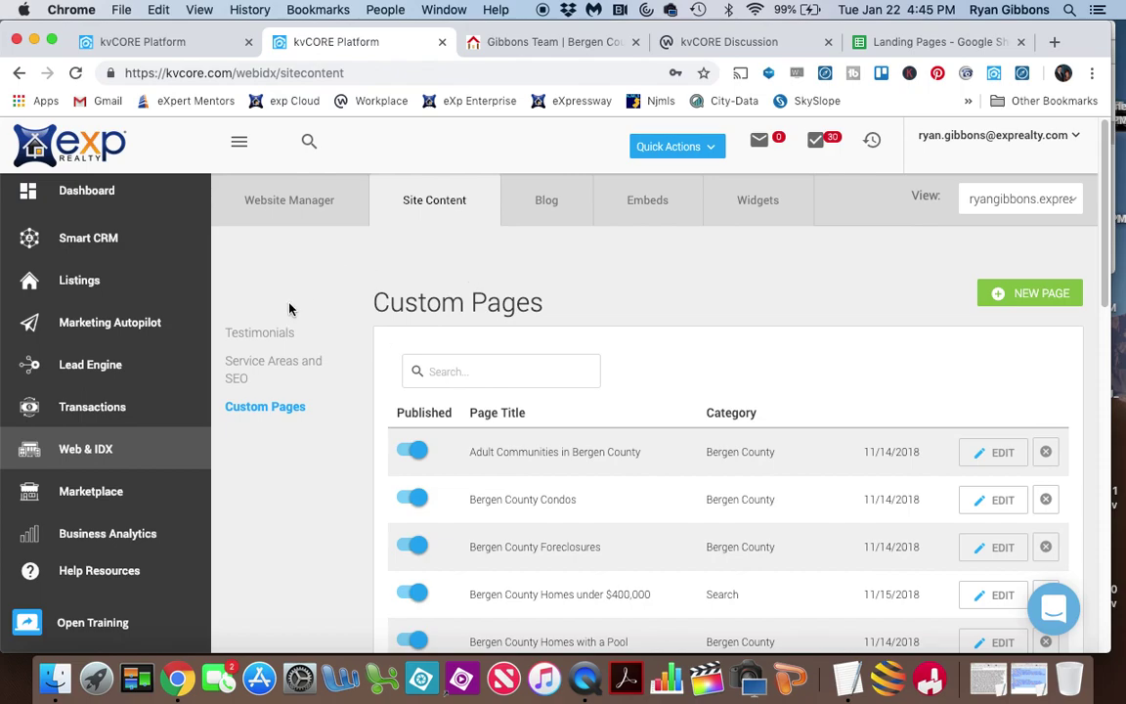
pyautogui.click(107, 451)
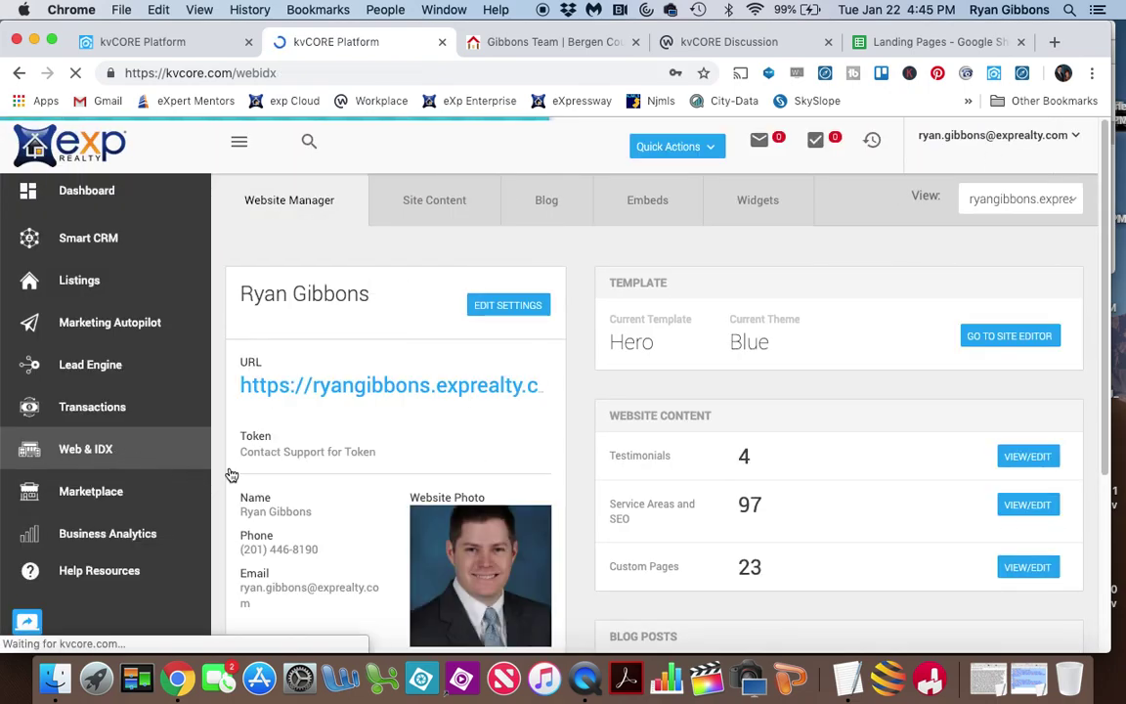
pyautogui.click(508, 307)
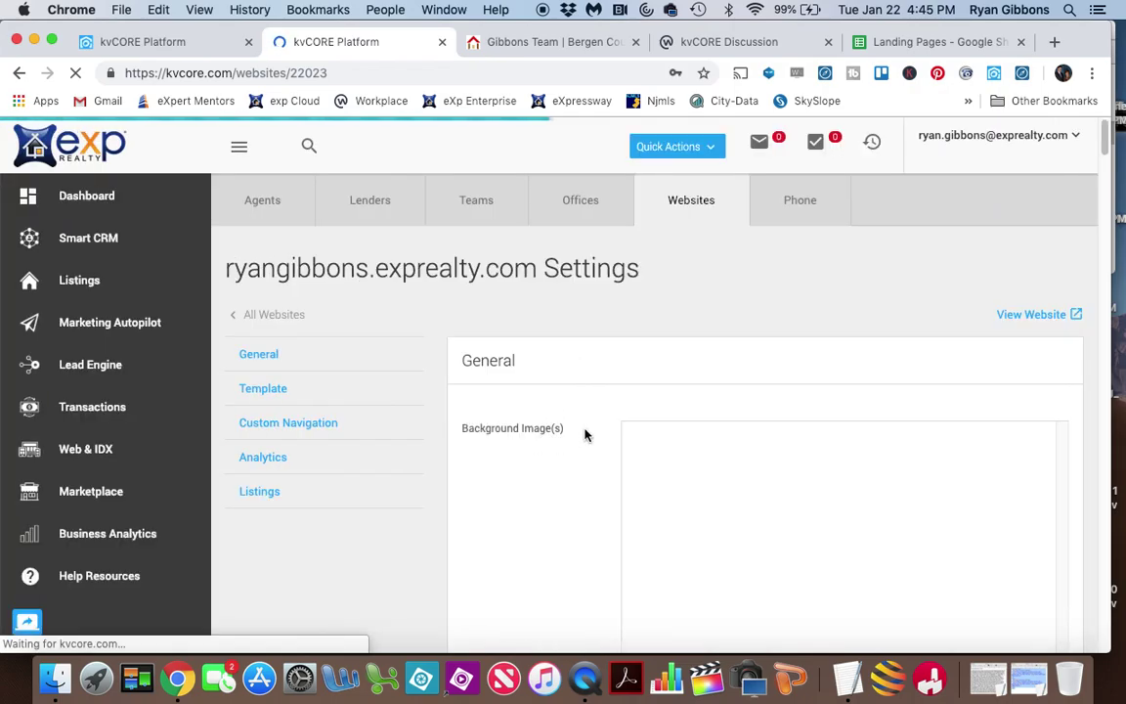
# Step: In Custom Navigation, open the Select Categories for Navigation dropdown
pyautogui.click(311, 428)
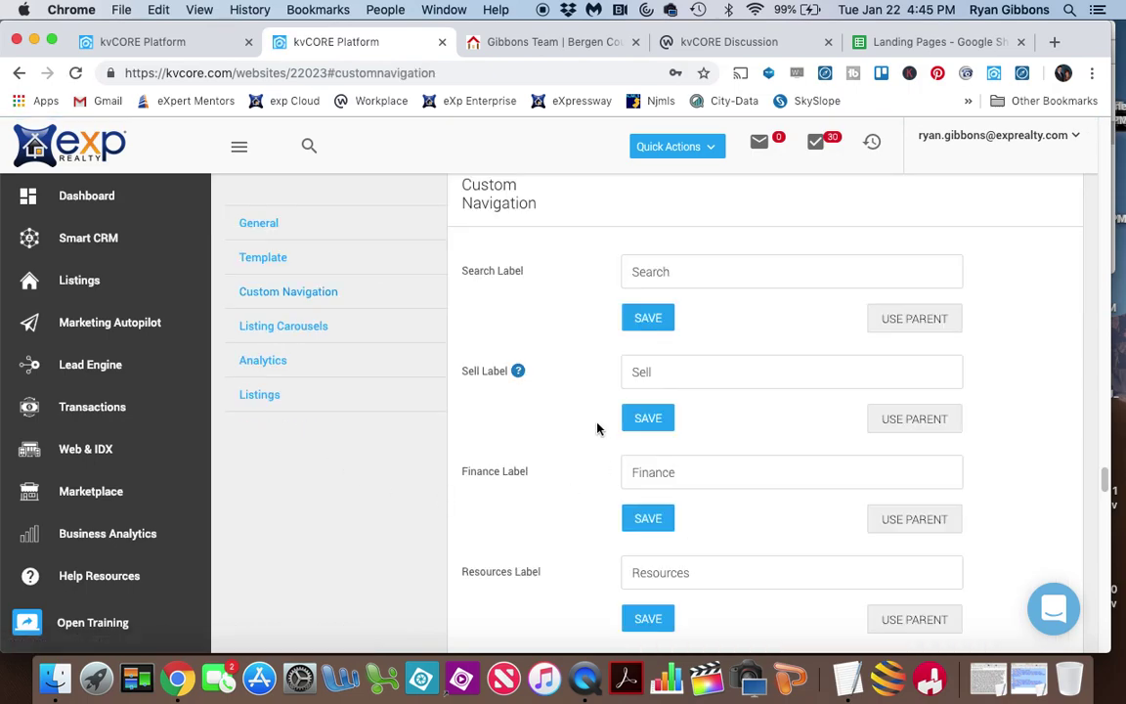
pyautogui.scroll(-5, 598, 428)
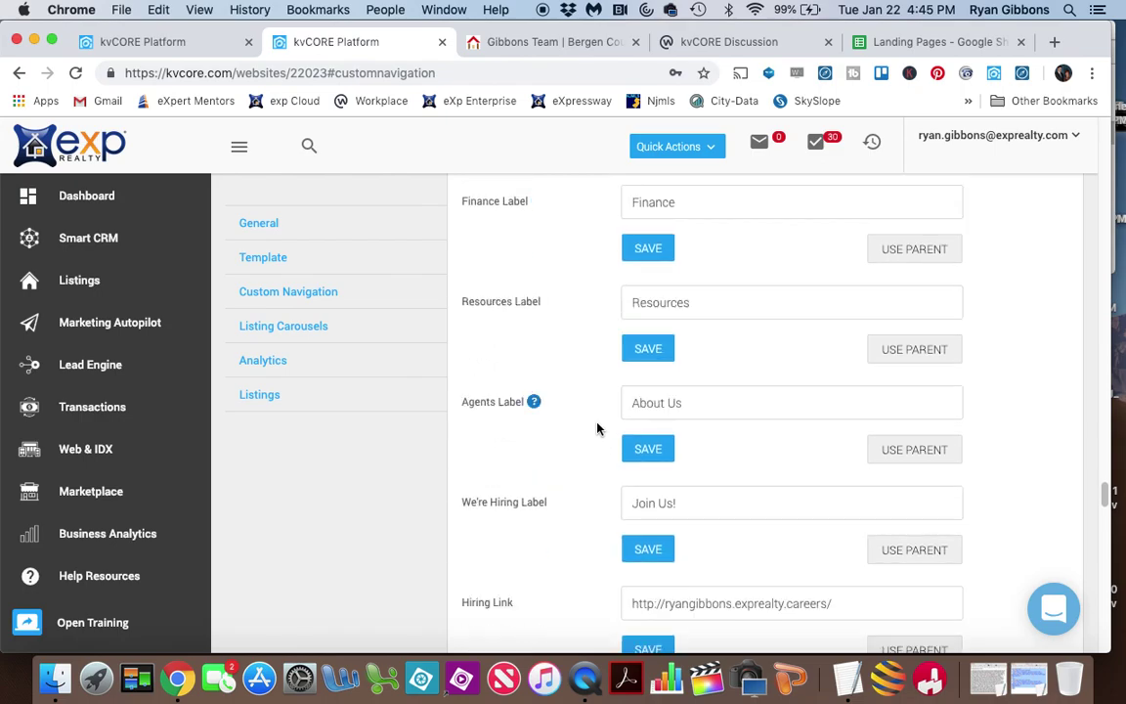
pyautogui.scroll(-4, 598, 429)
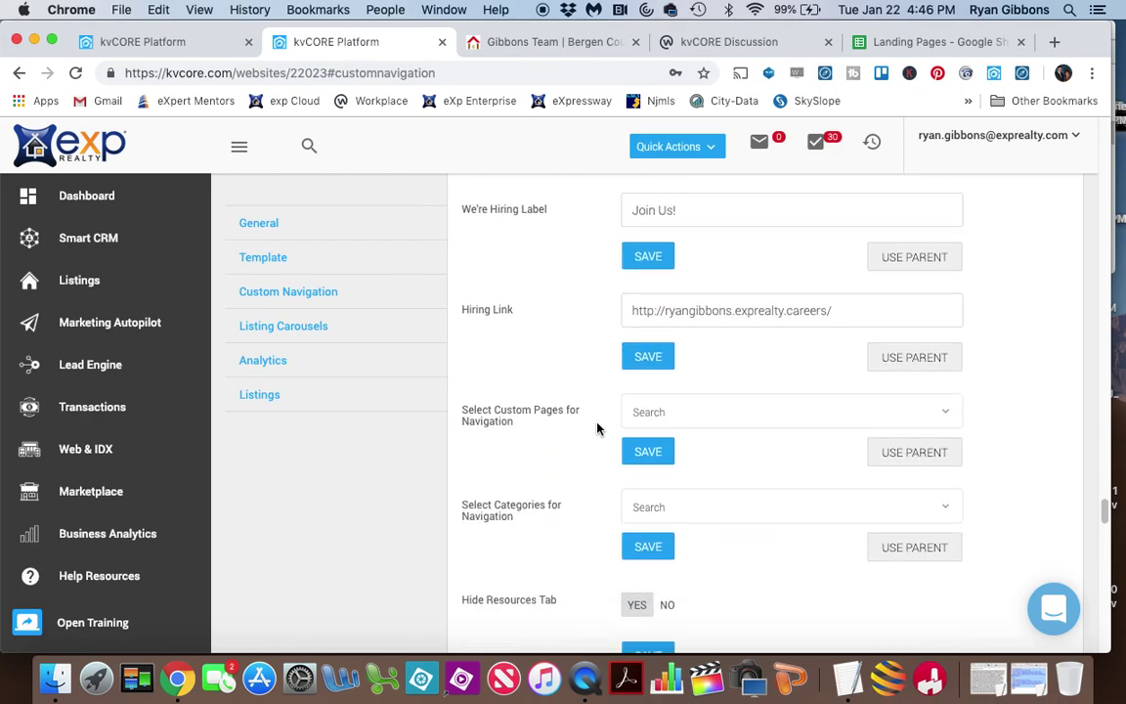
pyautogui.scroll(-1, 599, 429)
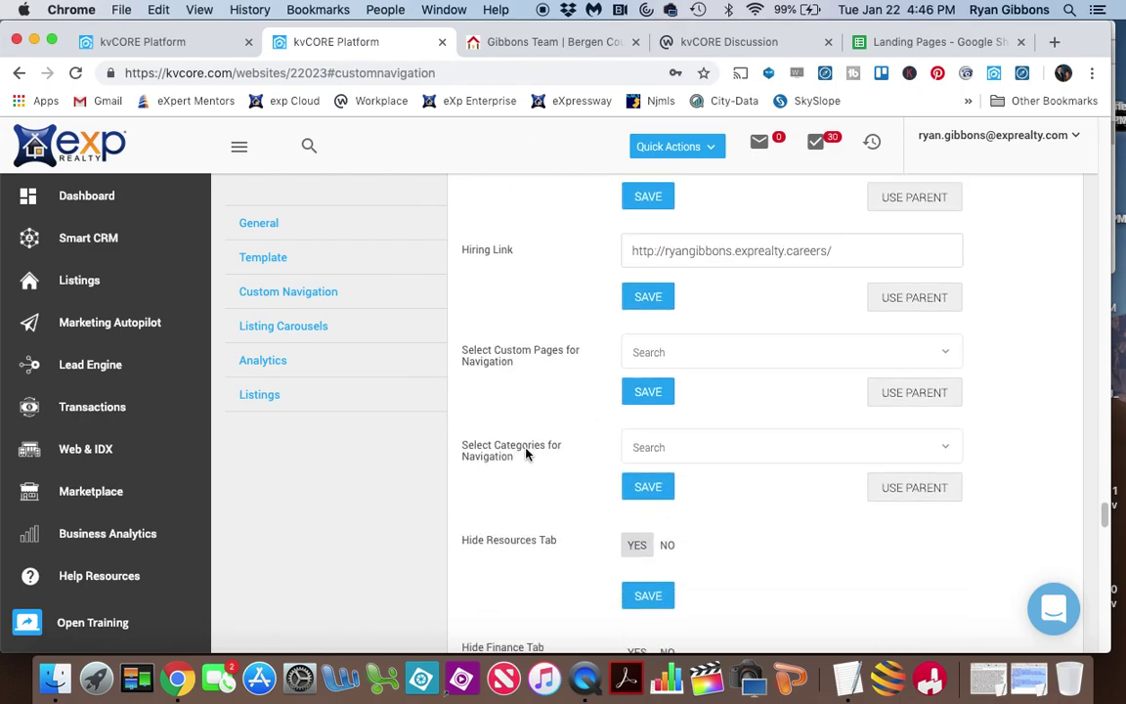
pyautogui.click(682, 447)
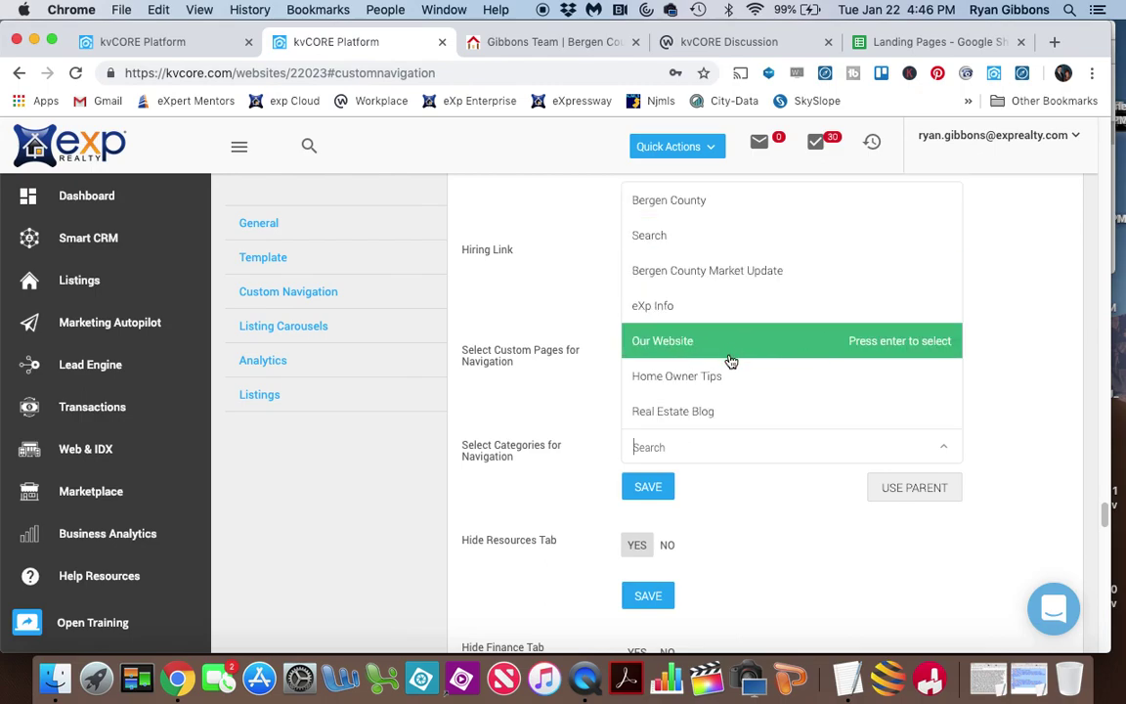
pyautogui.scroll(-1, 731, 362)
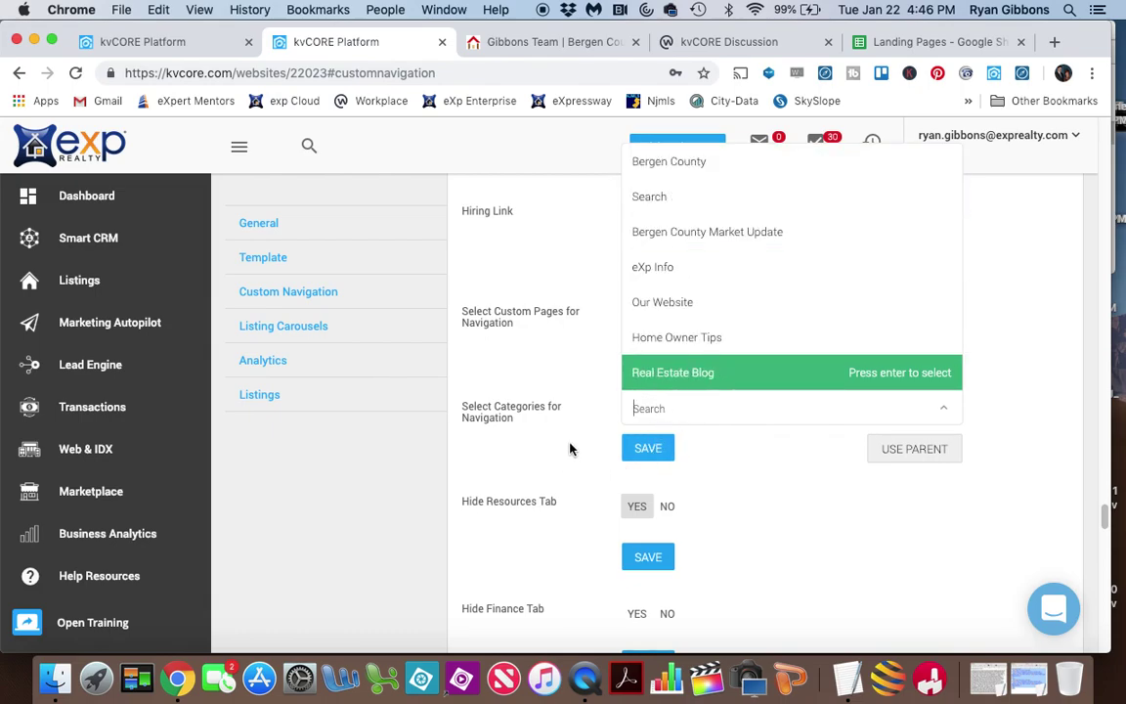
# Step: Reload the live site and open Bergen County Condos from the Bergen County menu
pyautogui.click(577, 54)
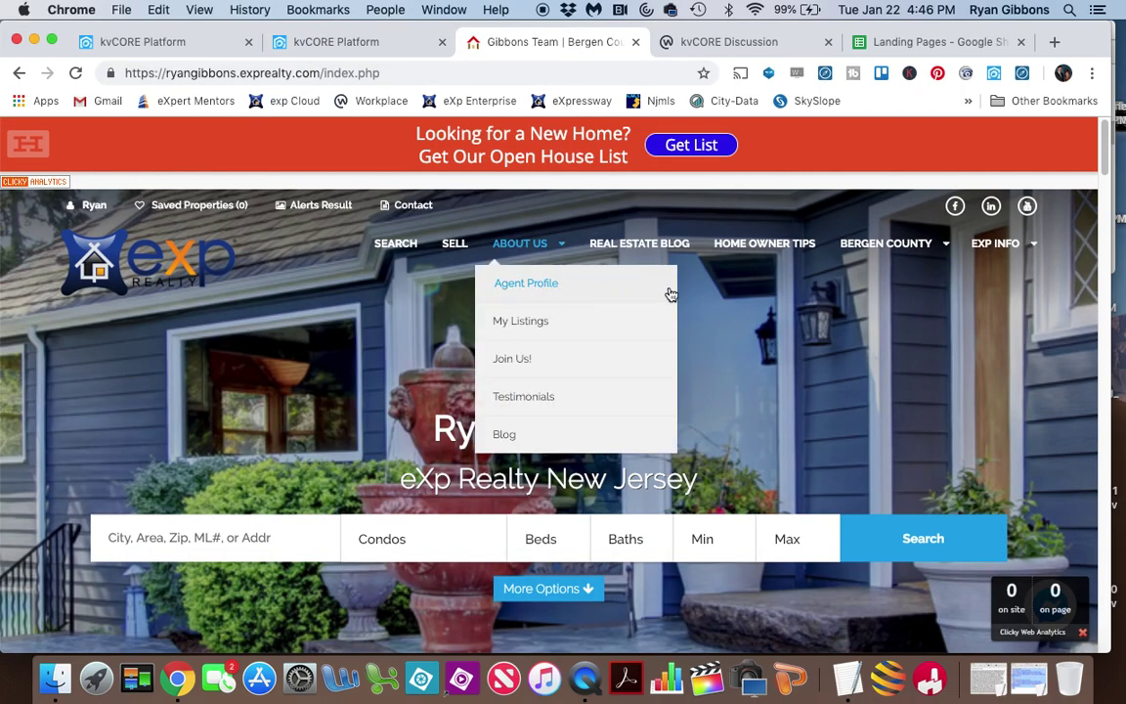
pyautogui.click(75, 74)
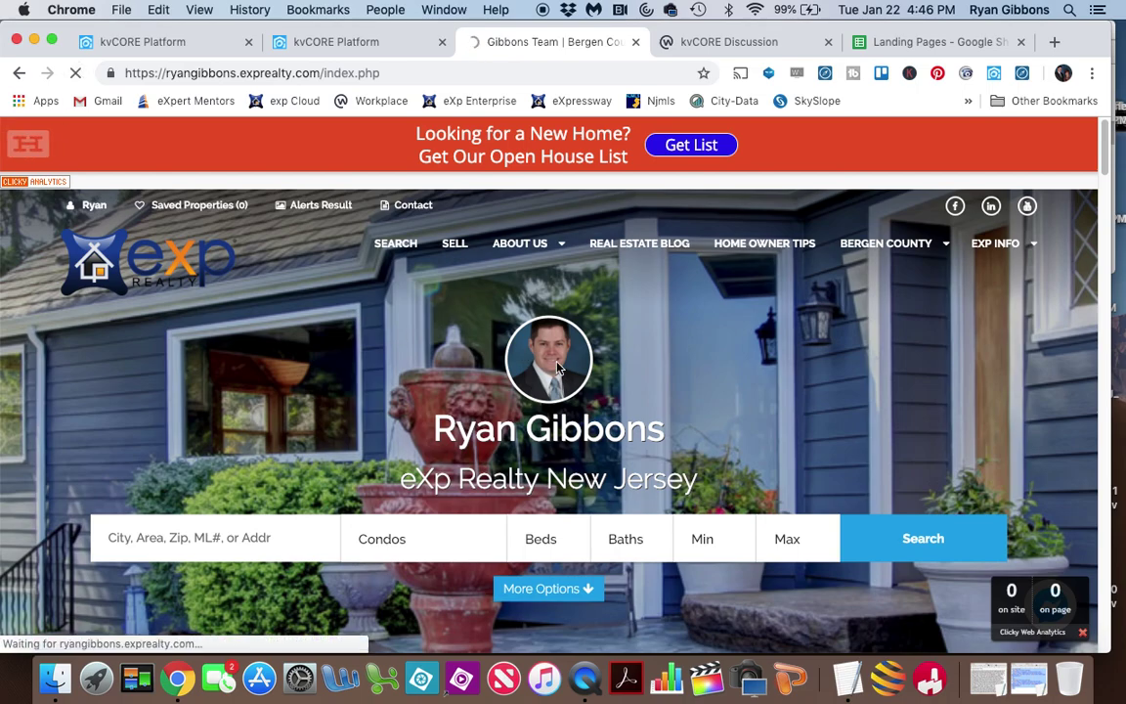
pyautogui.moveTo(877, 250)
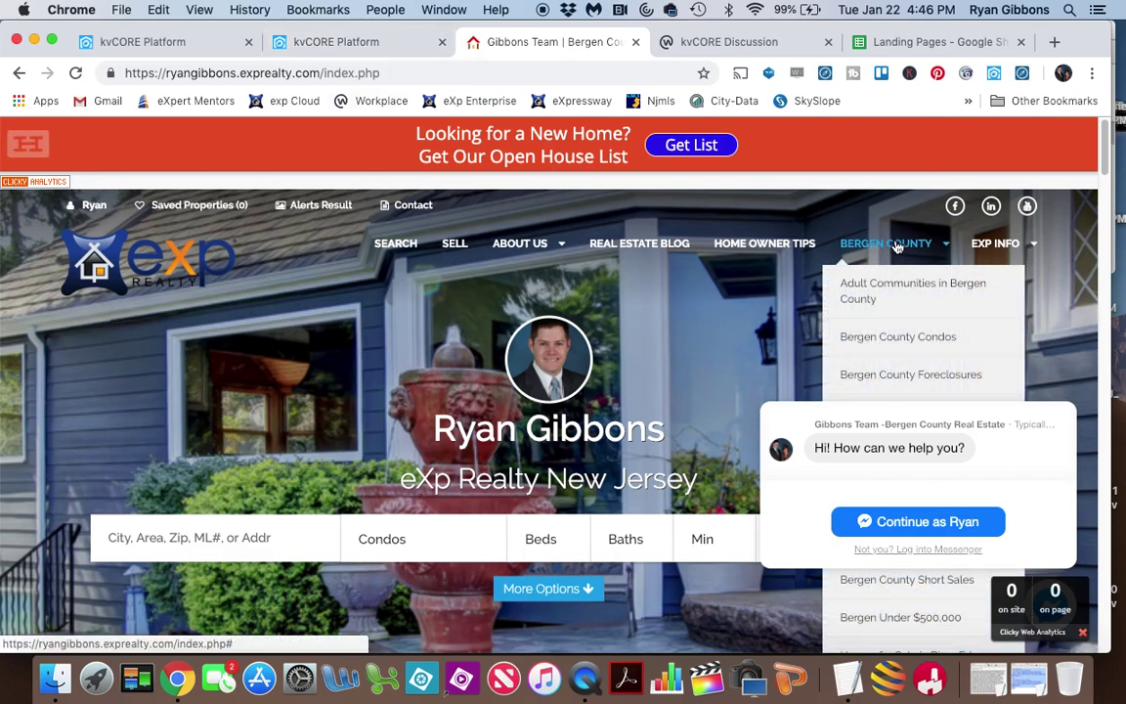
pyautogui.click(910, 339)
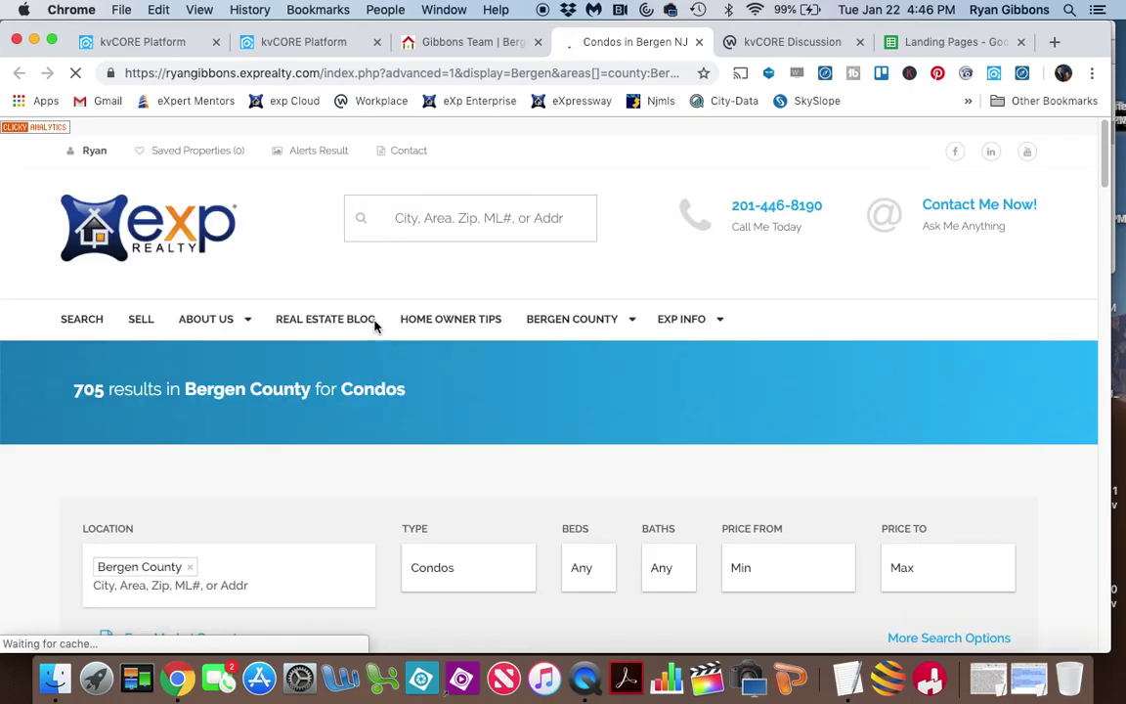
# Step: Open Bergen Under $500,000 from the Bergen County menu and scroll its 707 listings
pyautogui.scroll(-5, 358, 387)
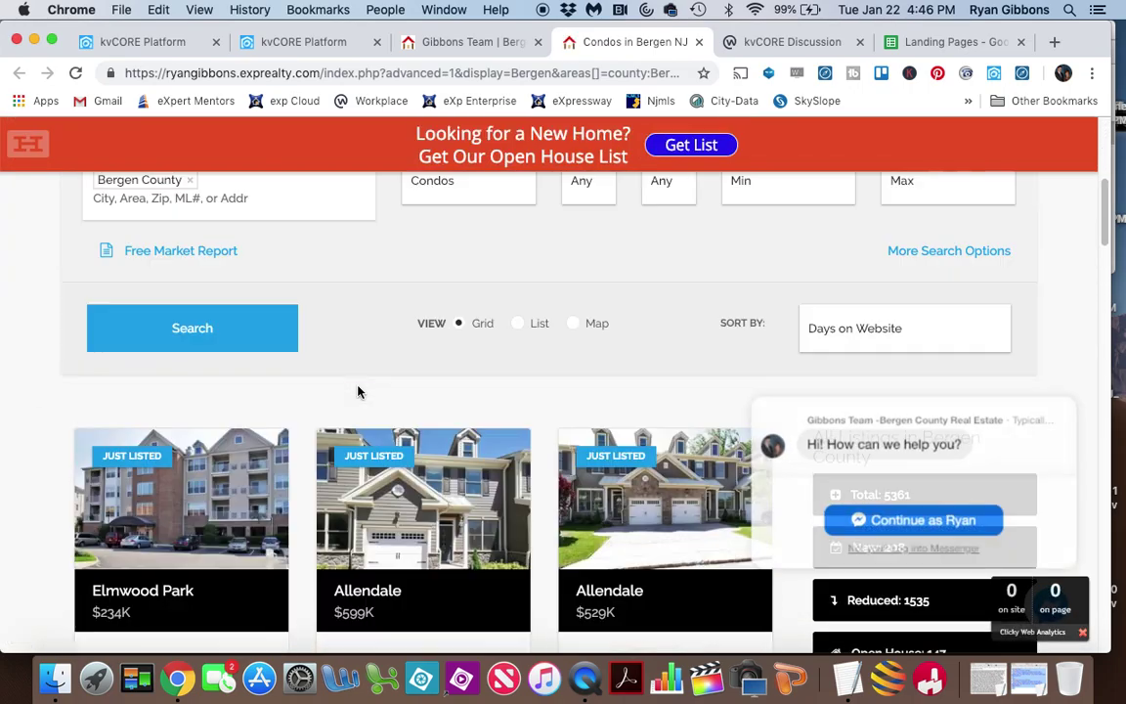
pyautogui.scroll(6, 358, 392)
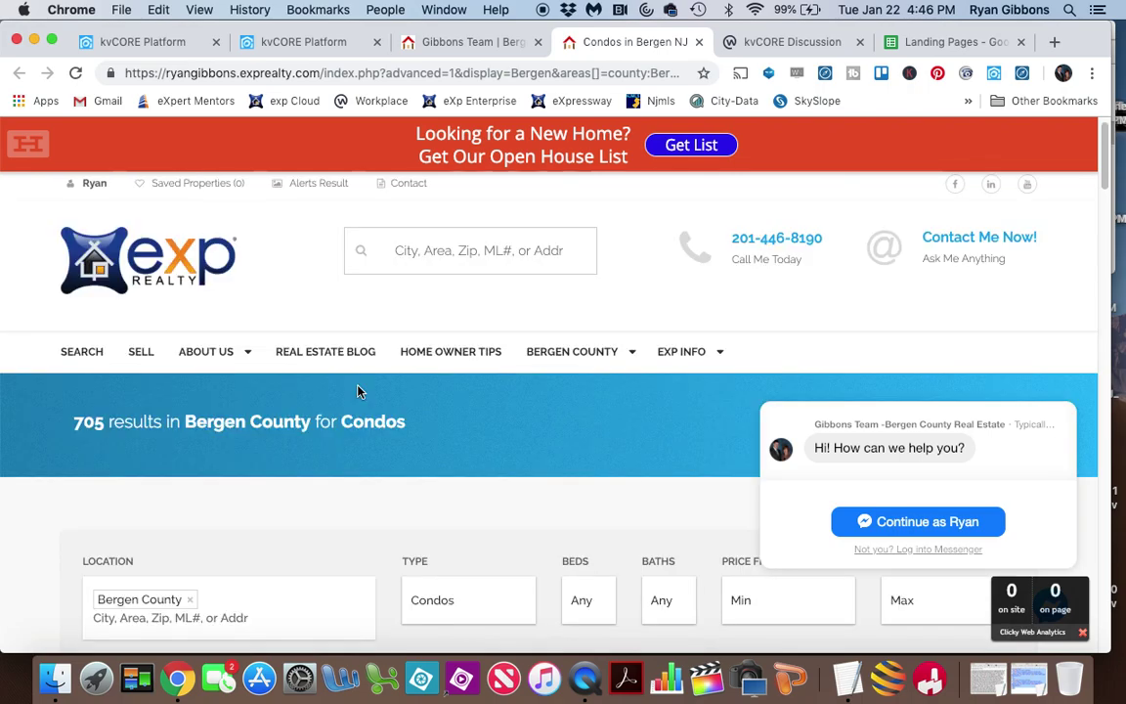
pyautogui.moveTo(573, 352)
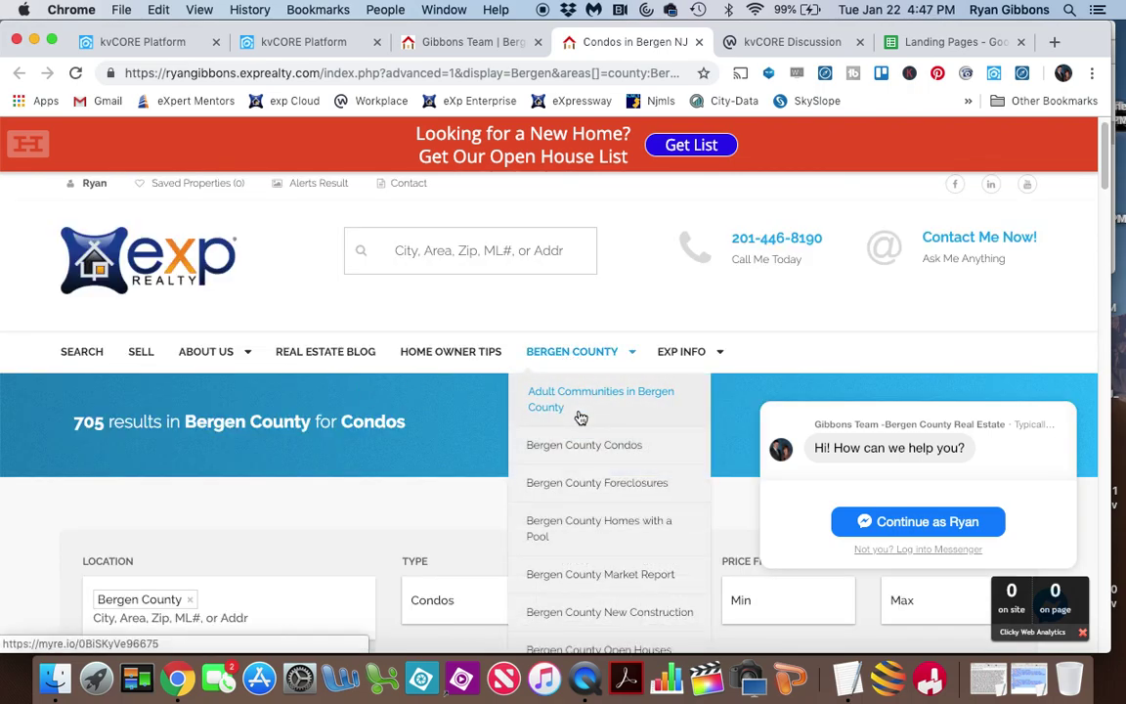
pyautogui.scroll(-3, 581, 418)
pyautogui.scroll(-3, 581, 419)
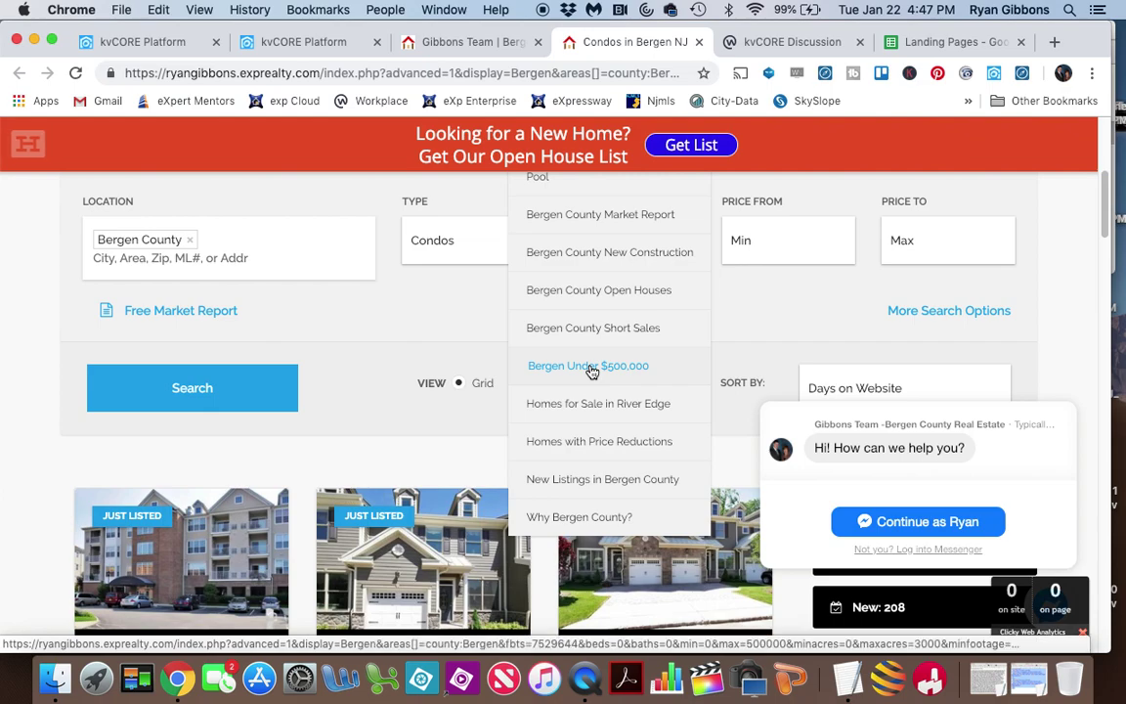
pyautogui.click(589, 366)
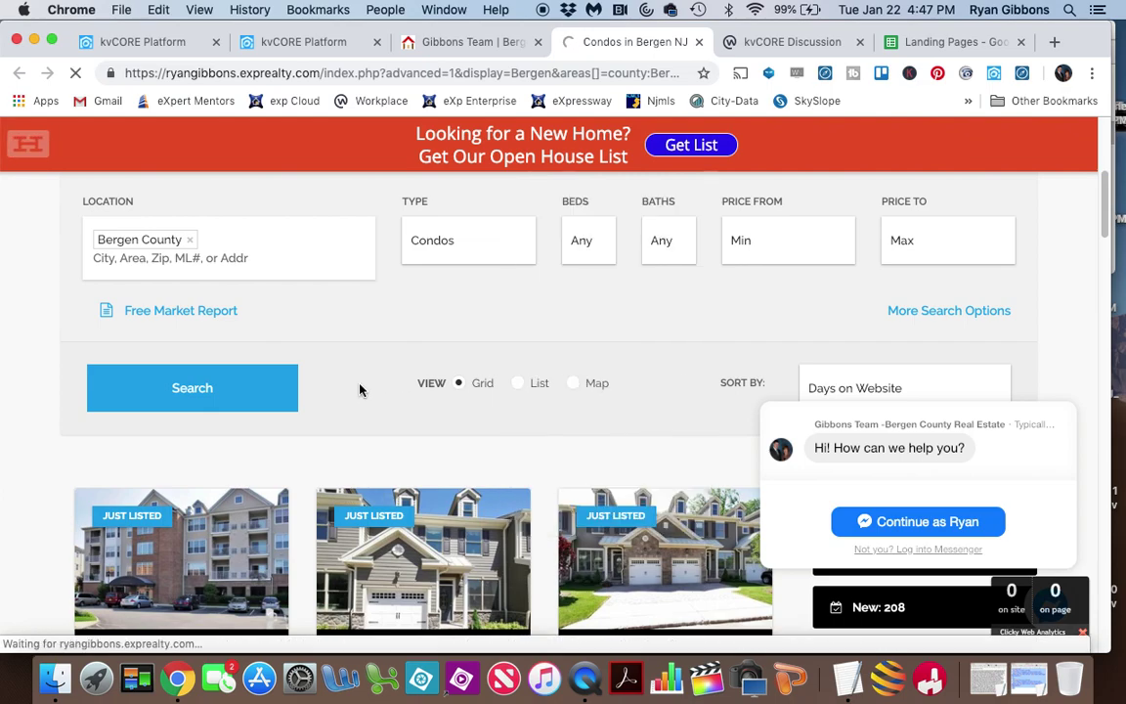
pyautogui.scroll(-5, 75, 386)
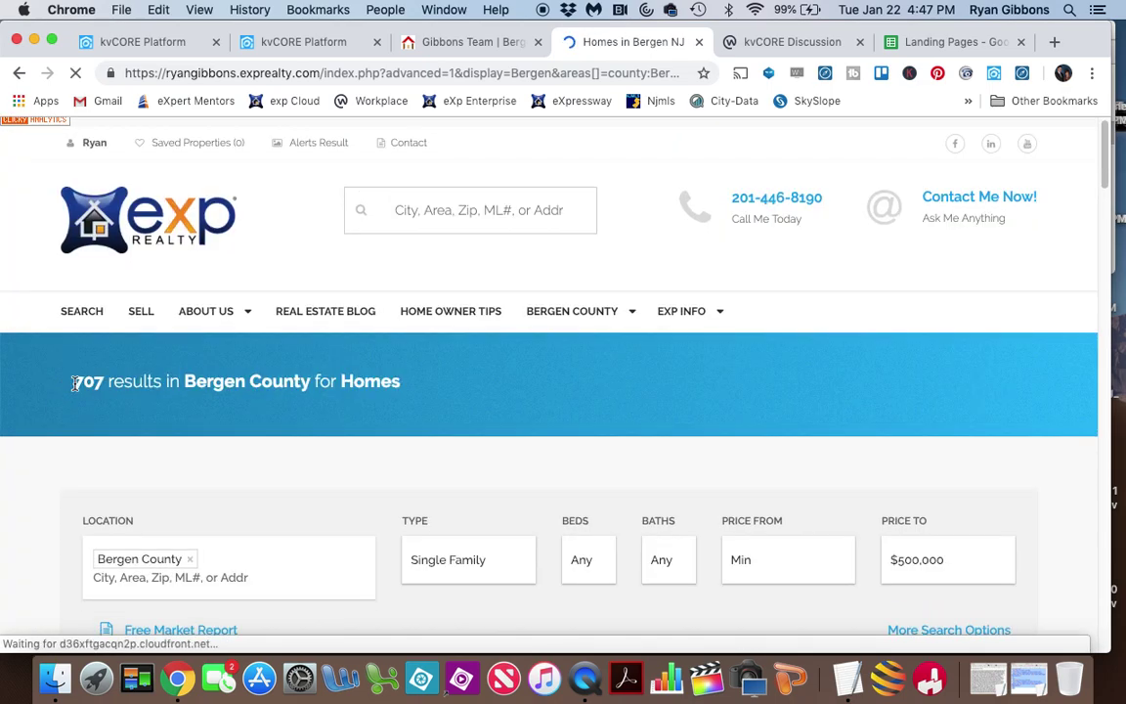
pyautogui.scroll(-4, 74, 390)
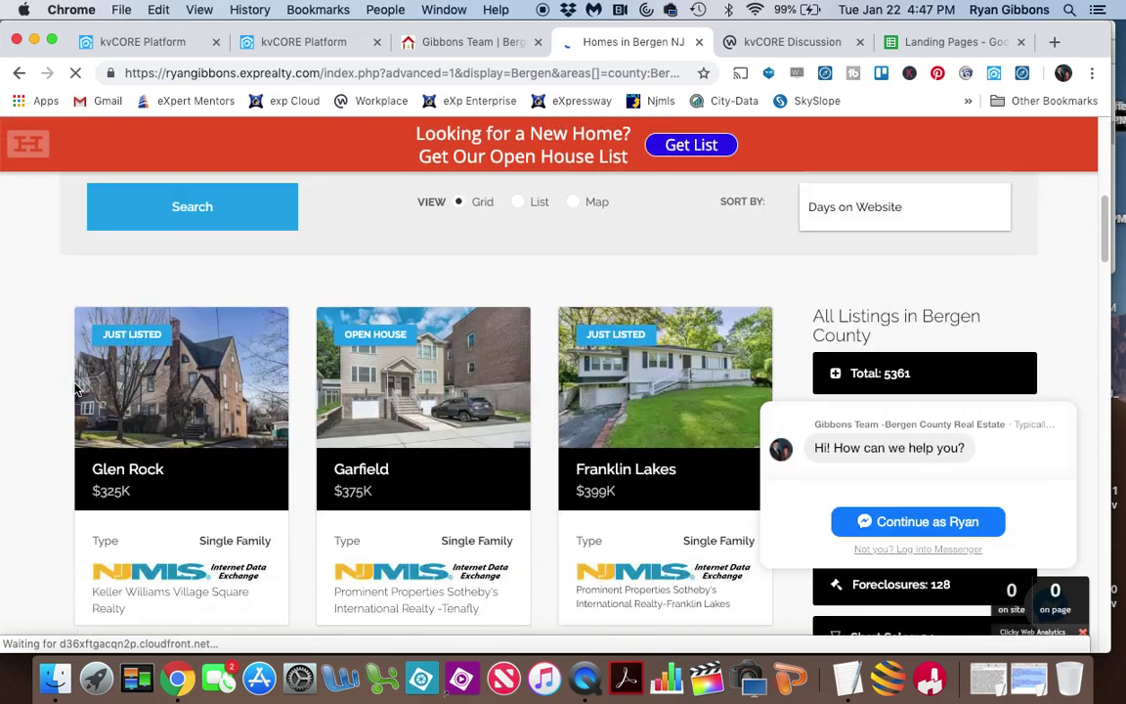